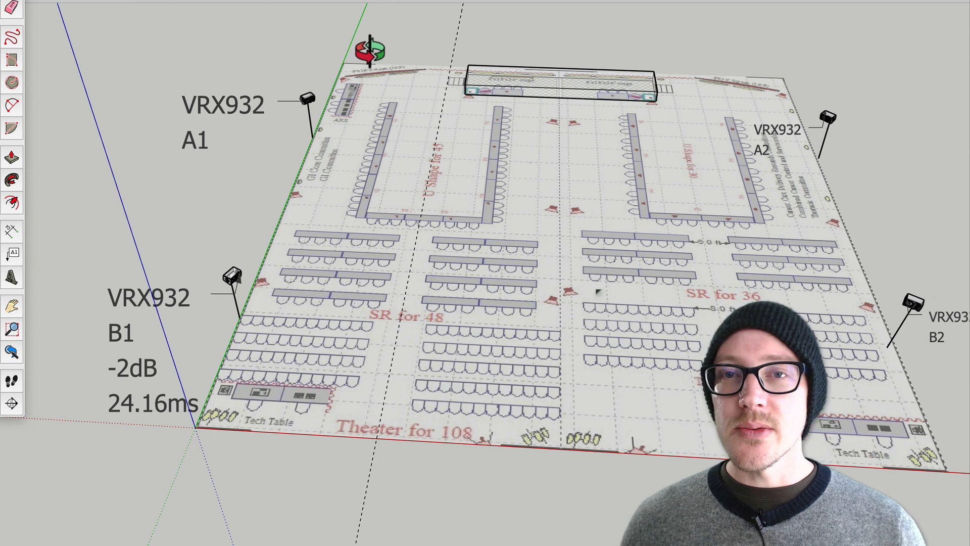
Select the text label of the VRX932 B1 speaker
{"action": "key", "text": "space"}
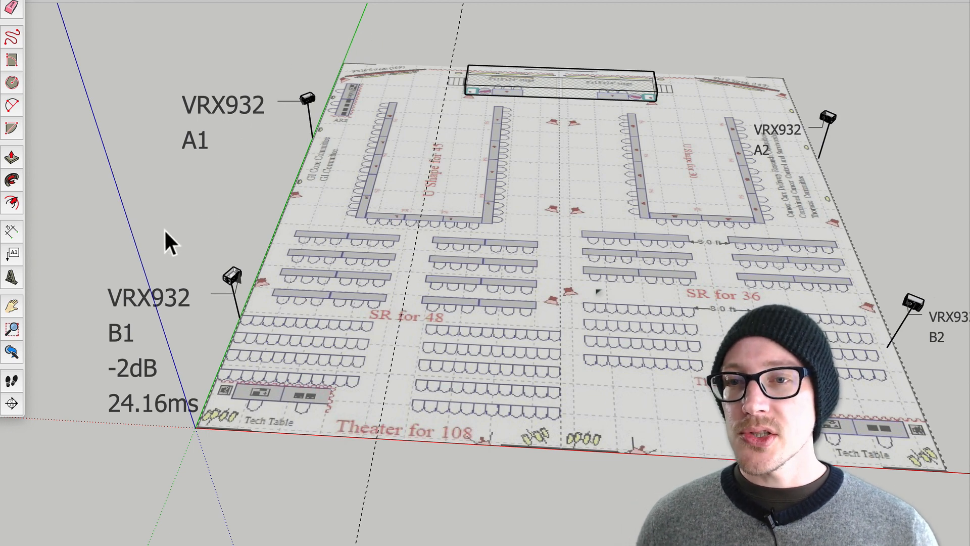
{"action": "left_click", "coordinate": [156, 299]}
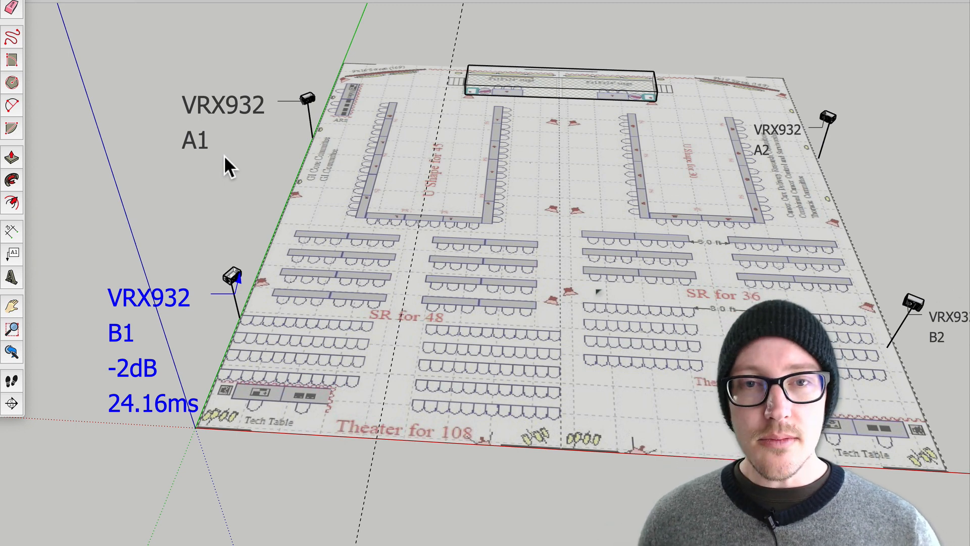
Switch to the browser and review the article on estimating delay and level offset between speakers in 3D models, including its diagrams
{"action": "key", "text": "super+Tab"}
{"action": "key", "text": "super+Tab"}
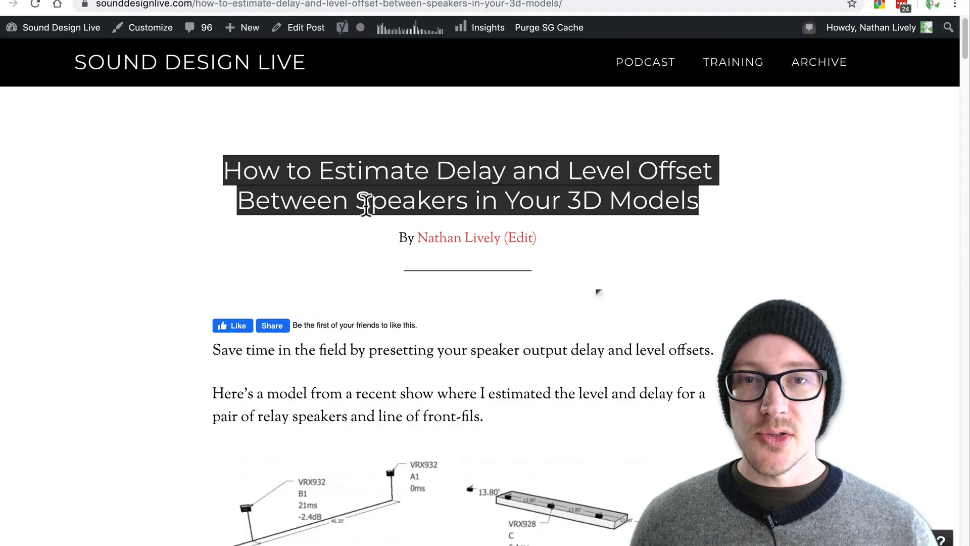
{"action": "left_click", "coordinate": [365, 203]}
{"action": "scroll", "coordinate": [609, 261], "scroll_direction": "down", "scroll_amount": 3}
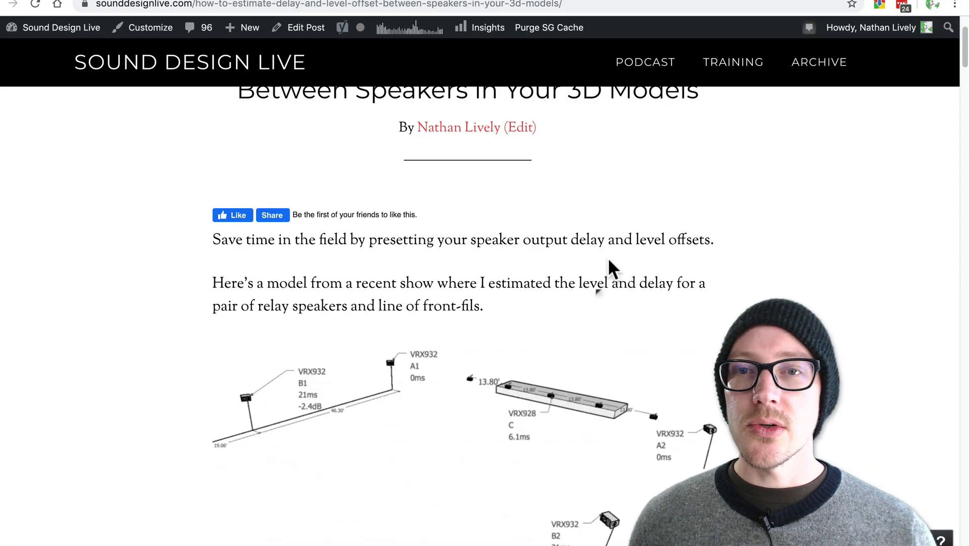
{"action": "scroll", "coordinate": [609, 260], "scroll_direction": "up", "scroll_amount": 3}
{"action": "triple_click", "coordinate": [399, 182]}
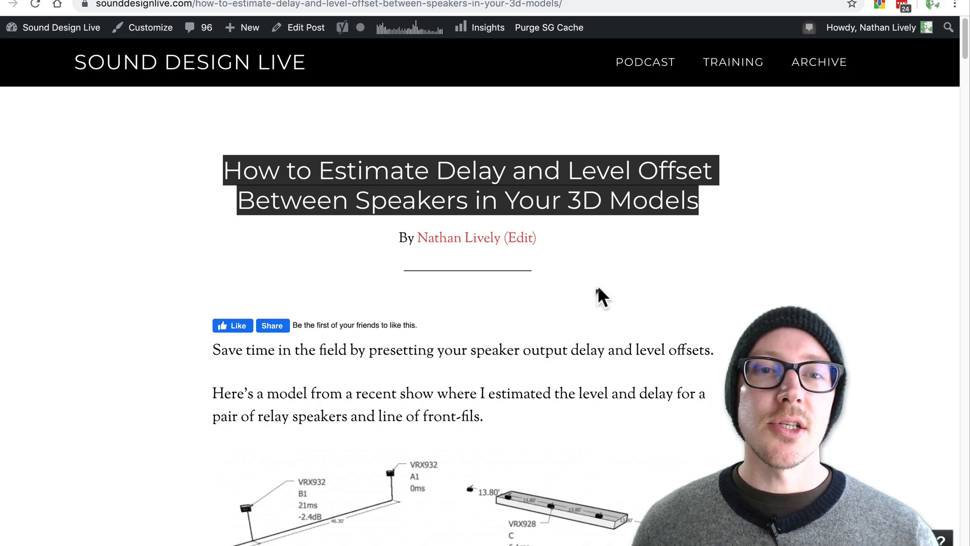
{"action": "scroll", "coordinate": [600, 296], "scroll_direction": "down", "scroll_amount": 9}
{"action": "scroll", "coordinate": [598, 294], "scroll_direction": "down", "scroll_amount": 12}
{"action": "scroll", "coordinate": [598, 290], "scroll_direction": "down", "scroll_amount": 15}
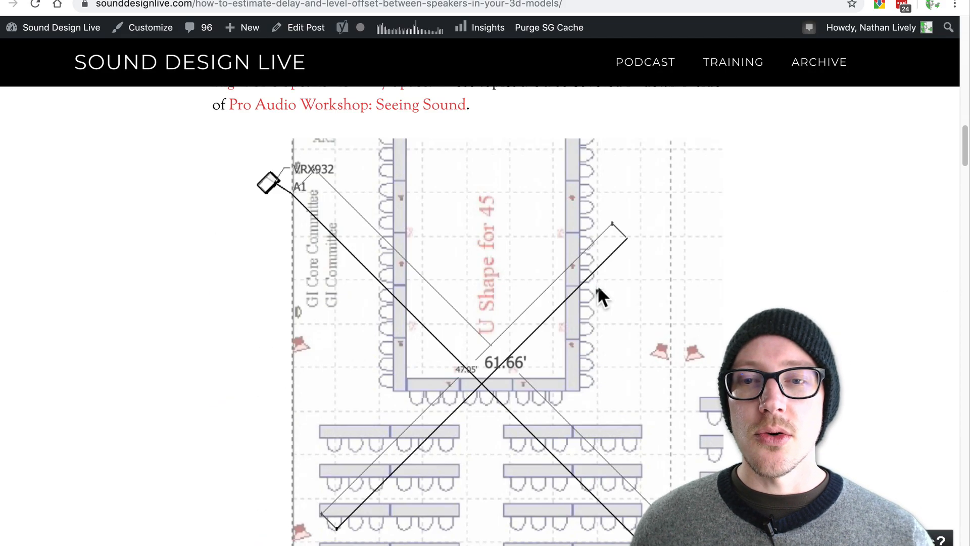
{"action": "scroll", "coordinate": [598, 290], "scroll_direction": "up", "scroll_amount": 20}
{"action": "scroll", "coordinate": [598, 290], "scroll_direction": "up", "scroll_amount": 20}
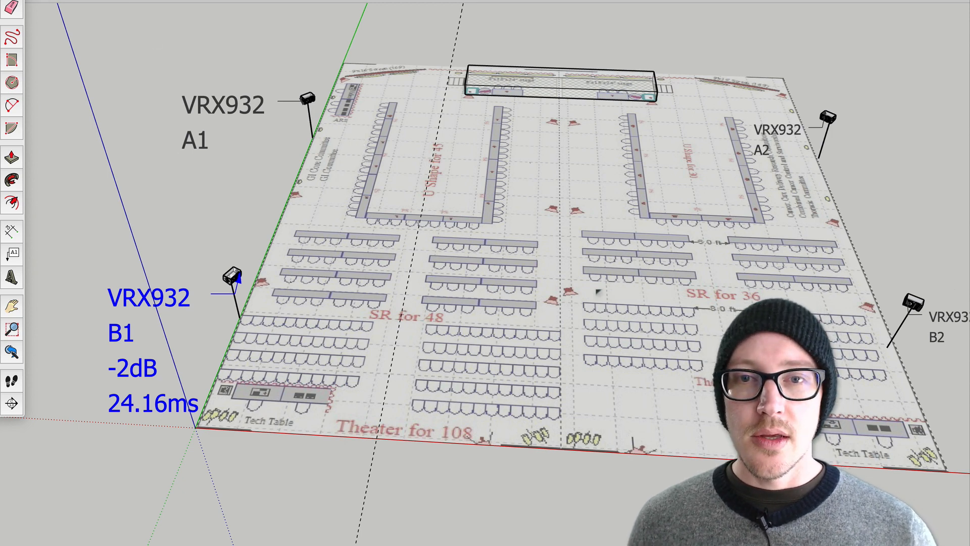
Make the Main layer visible to show the coverage circles of the A1 and A2 speakers on the floor plan
{"action": "scroll", "coordinate": [127, 91], "scroll_direction": "up", "scroll_amount": 2}
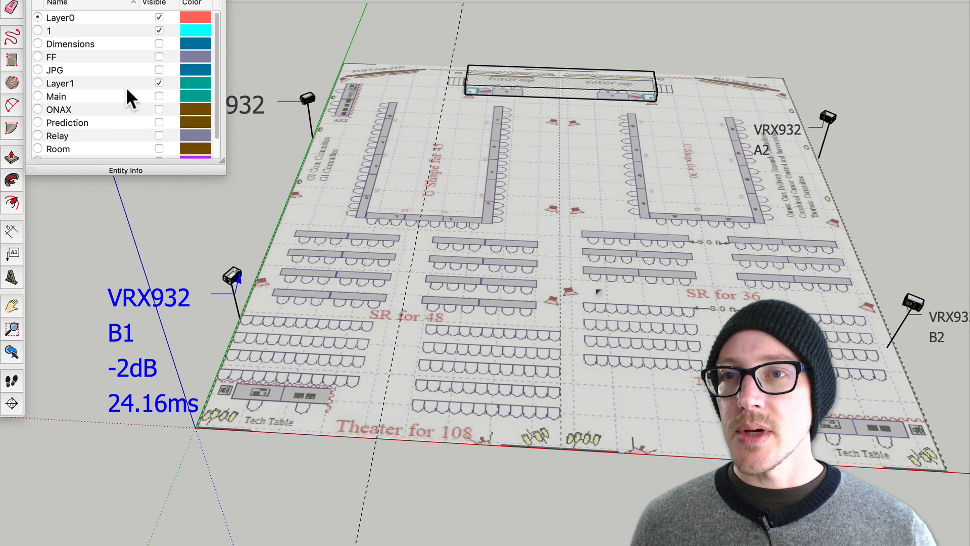
{"action": "left_click", "coordinate": [158, 96]}
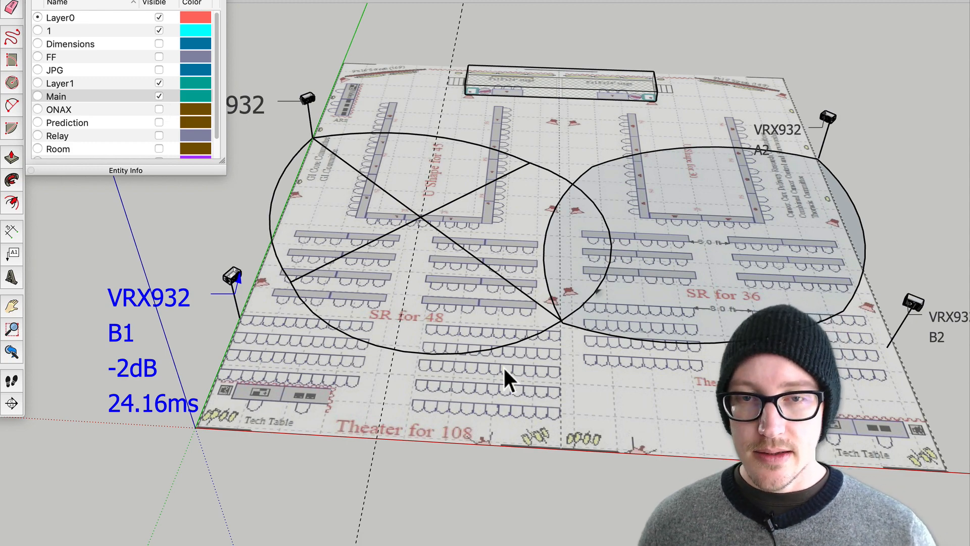
{"action": "mouse_move", "coordinate": [498, 359]}
{"action": "middle_mouse_down"}
{"action": "mouse_move", "coordinate": [480, 310]}
{"action": "mouse_move", "coordinate": [496, 438]}
{"action": "middle_mouse_up"}
{"action": "middle_click_drag", "start_coordinate": [456, 335], "coordinate": [471, 415]}
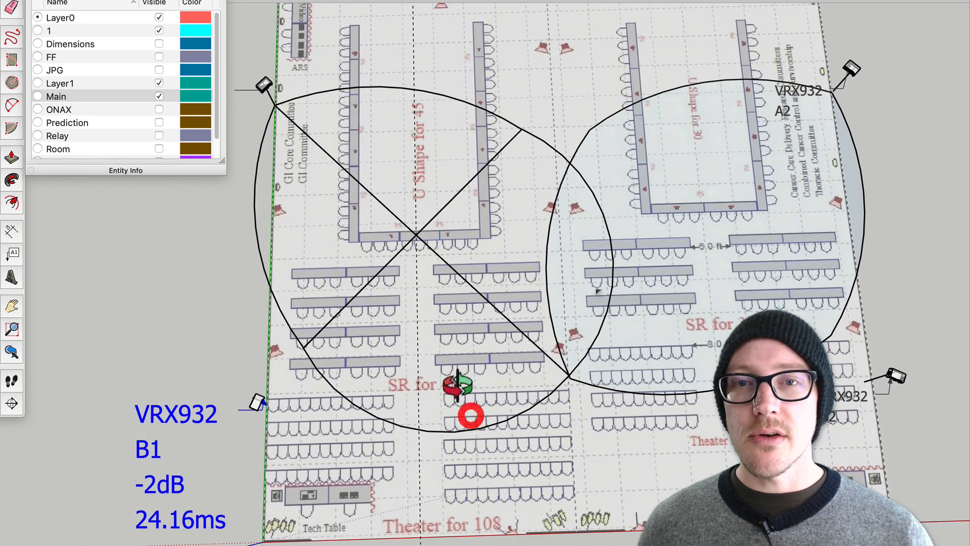
{"action": "scroll", "coordinate": [386, 289], "scroll_direction": "up", "scroll_amount": 2}
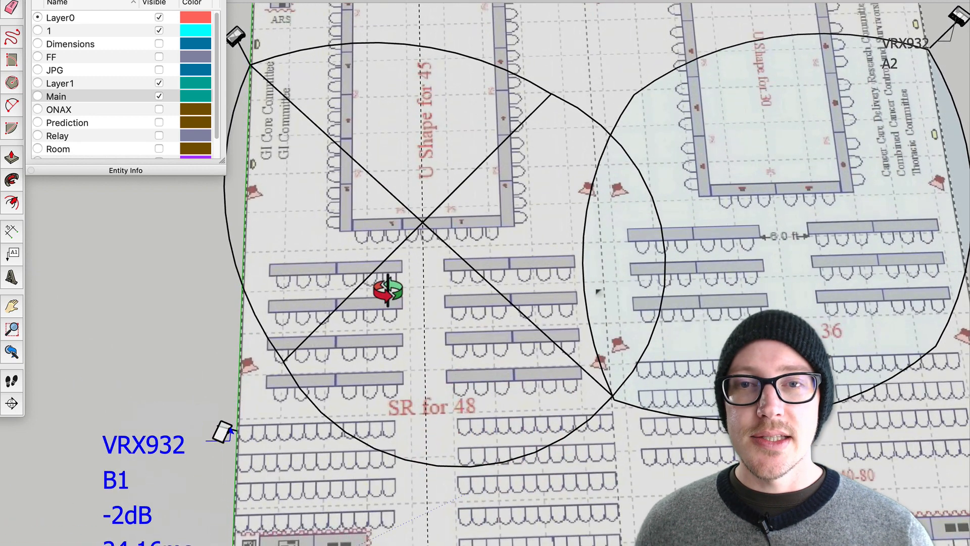
{"action": "scroll", "coordinate": [388, 289], "scroll_direction": "up", "scroll_amount": 1}
{"action": "scroll", "coordinate": [396, 228], "scroll_direction": "up", "scroll_amount": 2}
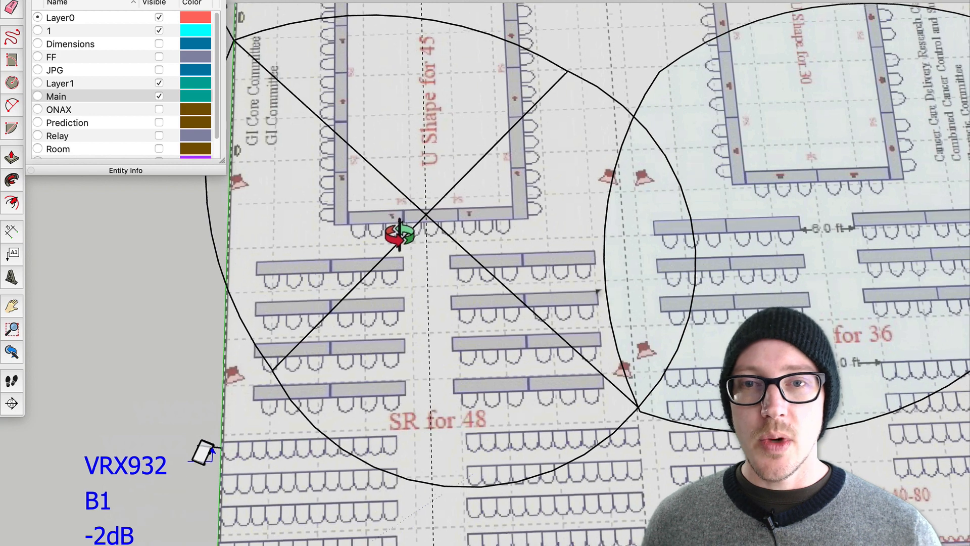
{"action": "middle_click_drag", "start_coordinate": [399, 247], "coordinate": [377, 240]}
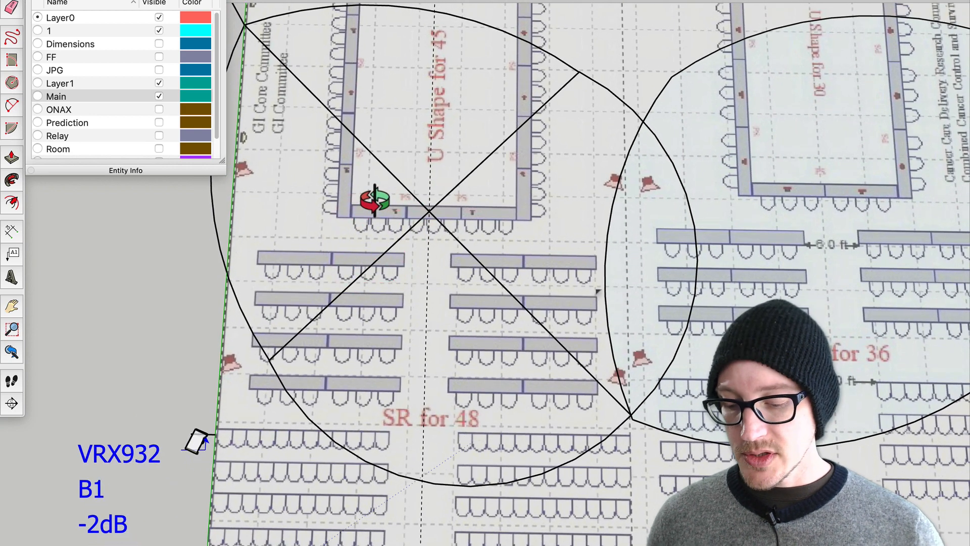
{"action": "middle_click_drag", "start_coordinate": [379, 199], "coordinate": [404, 237], "text": "shift"}
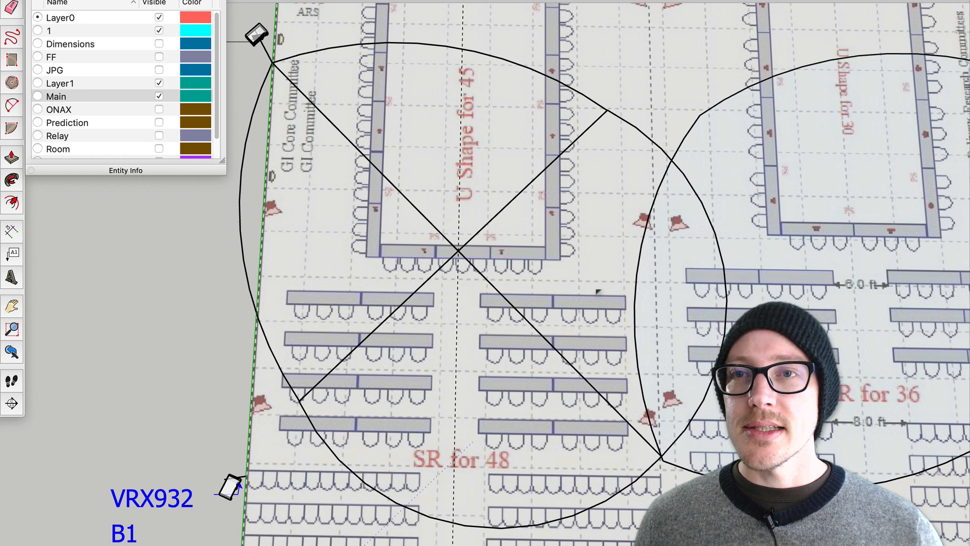
Measure the A1 speaker's throw along the diagonal from its base to the opposite edge of its coverage circle
{"action": "left_click", "coordinate": [192, 1]}
{"action": "left_click", "coordinate": [255, 28]}
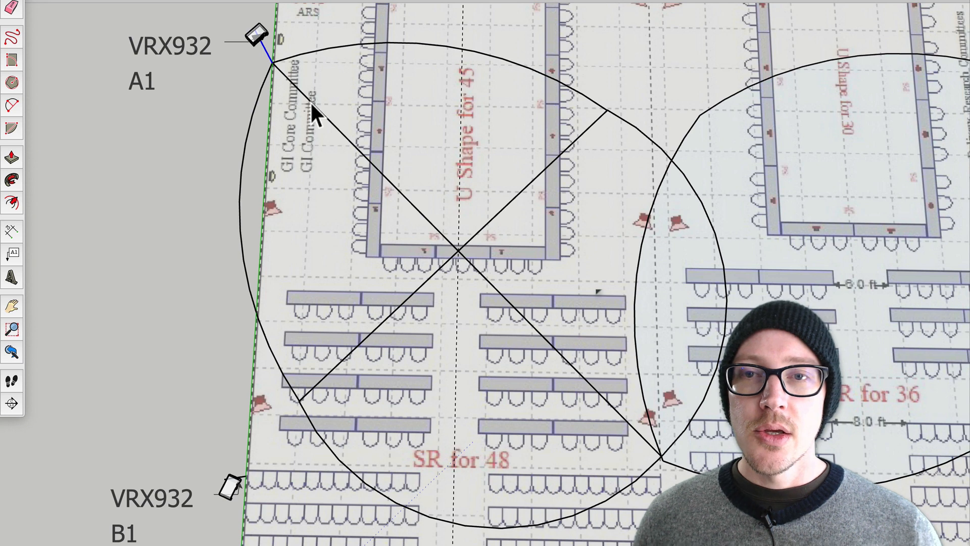
{"action": "key", "text": "t"}
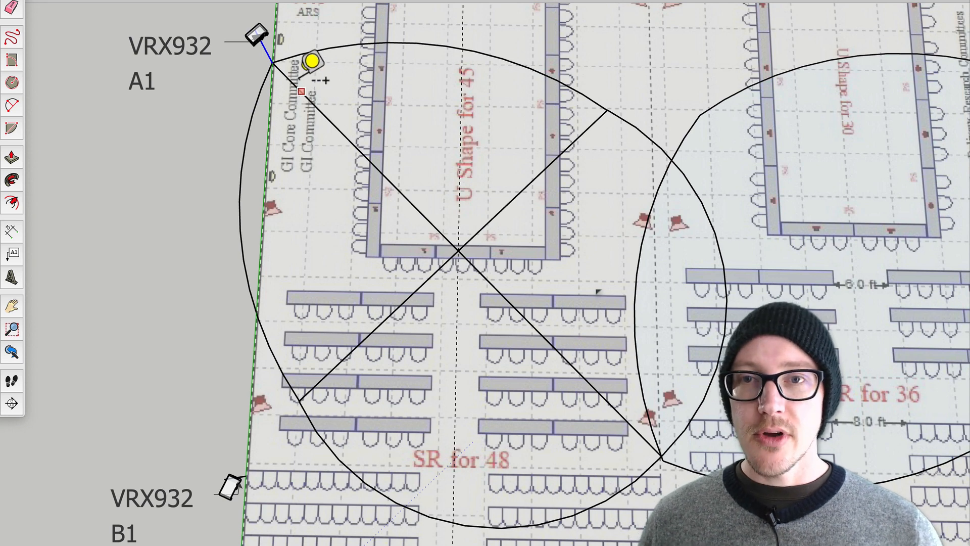
{"action": "left_click", "coordinate": [272, 63]}
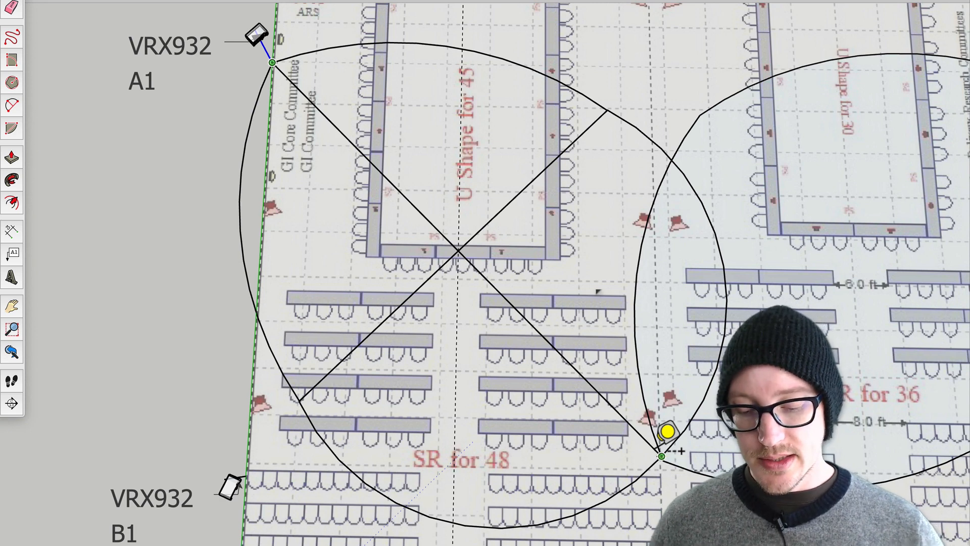
Open Spotlight and calculate 61.66/1.31
{"action": "key", "text": "super+space"}
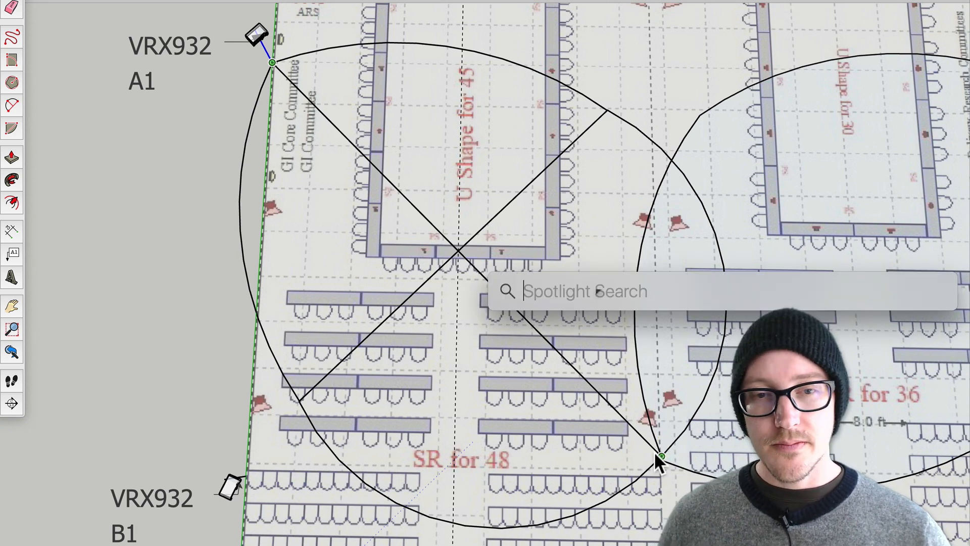
{"action": "type", "text": "61.66/"}
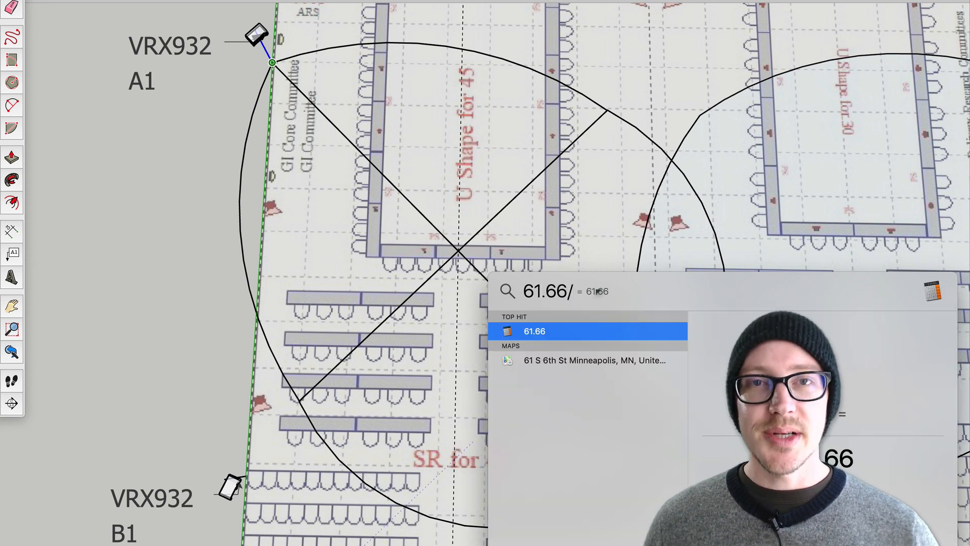
{"action": "type", "text": "1.31"}
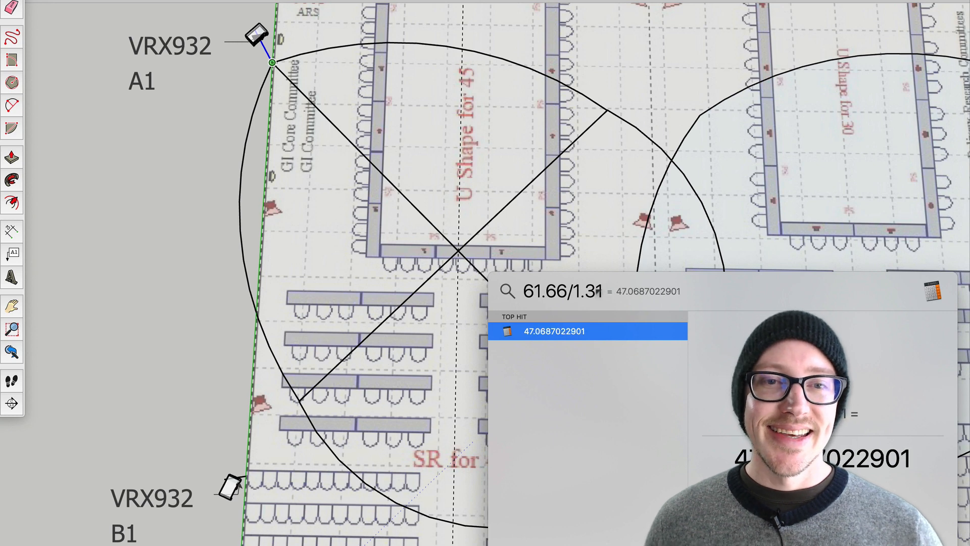
{"action": "key", "text": "Escape"}
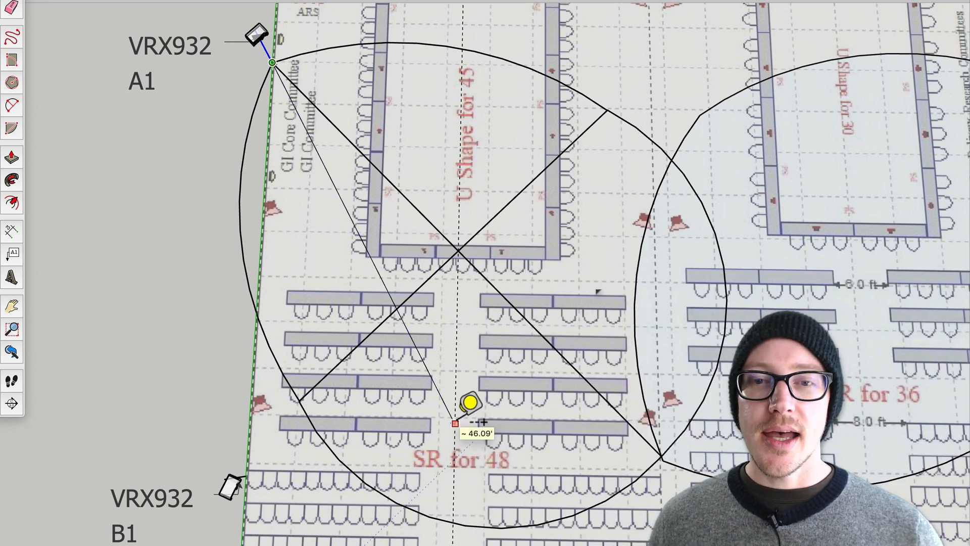
Measure the coverage width along the cross line perpendicular to the A1 speaker's throw
{"action": "key", "text": "Escape"}
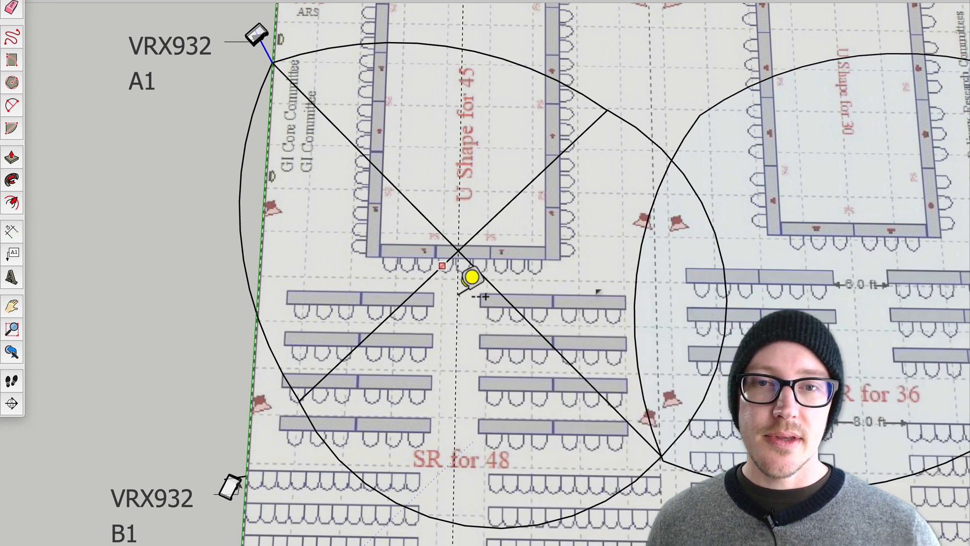
{"action": "left_click", "coordinate": [299, 400]}
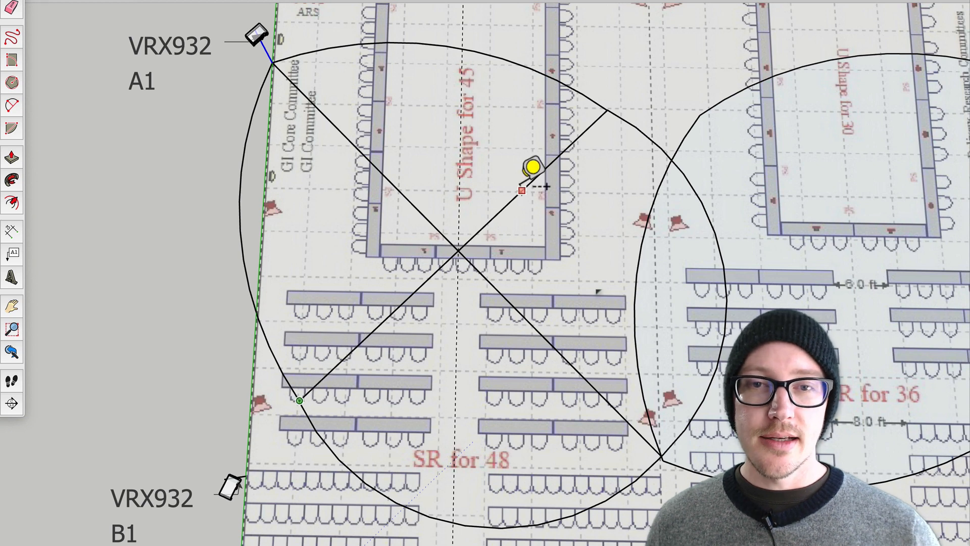
{"action": "mouse_move", "coordinate": [607, 110]}
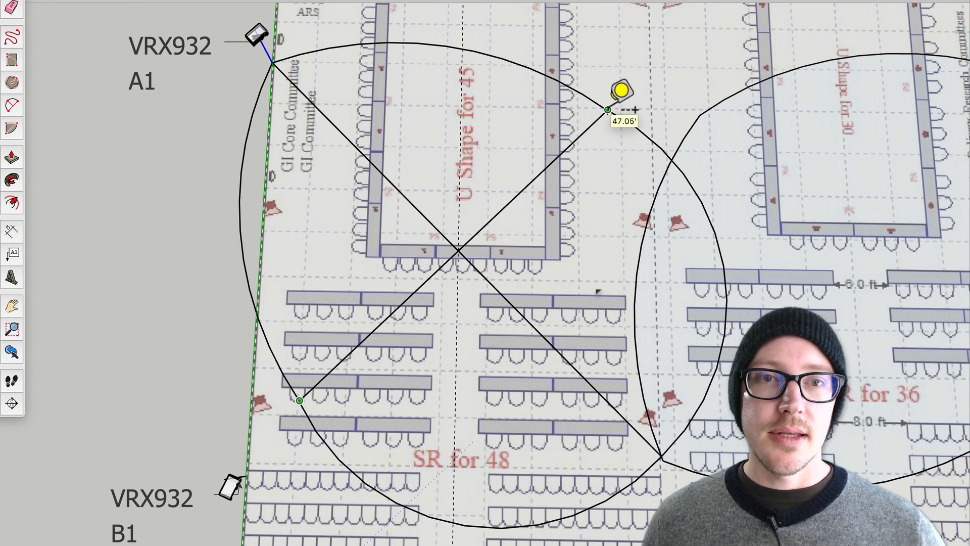
{"action": "key", "text": "space"}
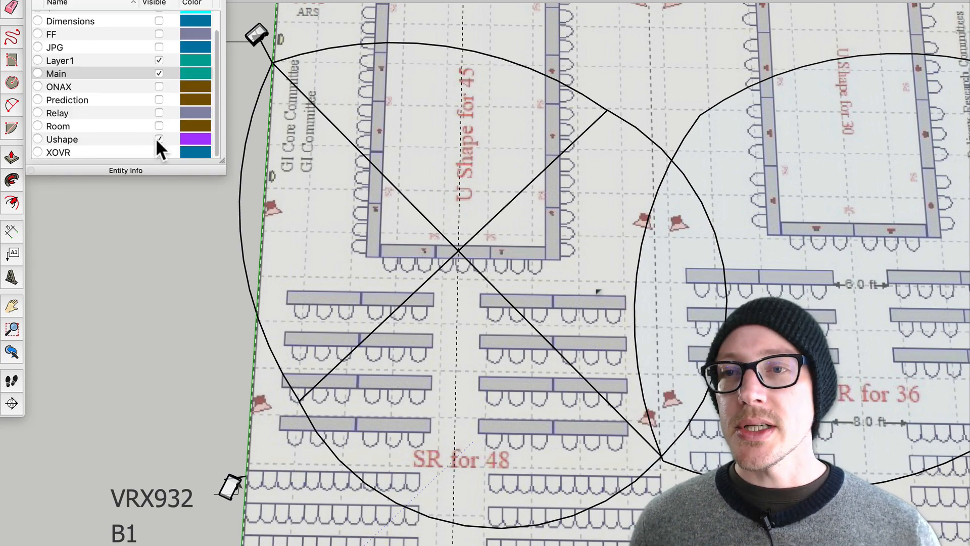
Hide the Ushape layer and show the Prediction layer to compare the coverage circle with the level map
{"action": "left_click", "coordinate": [158, 139]}
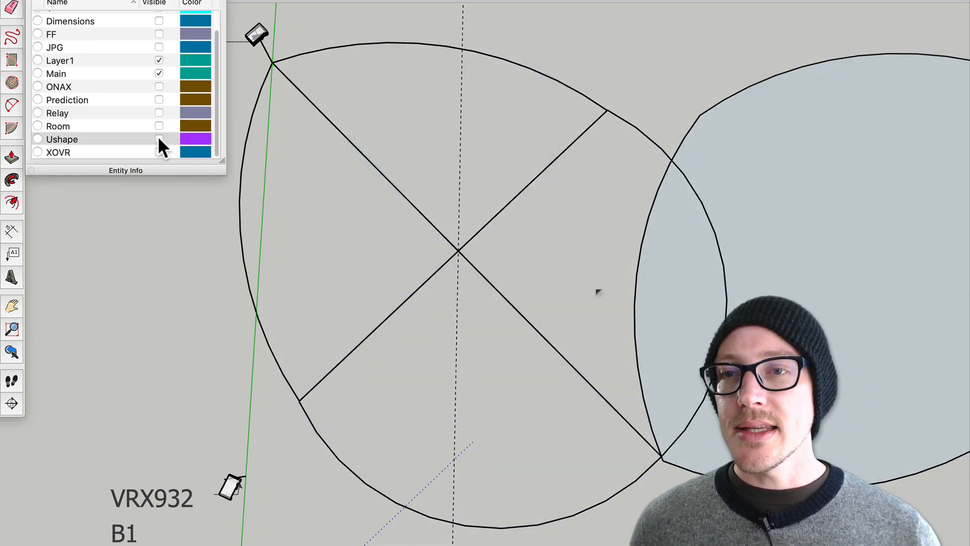
{"action": "left_click", "coordinate": [158, 100]}
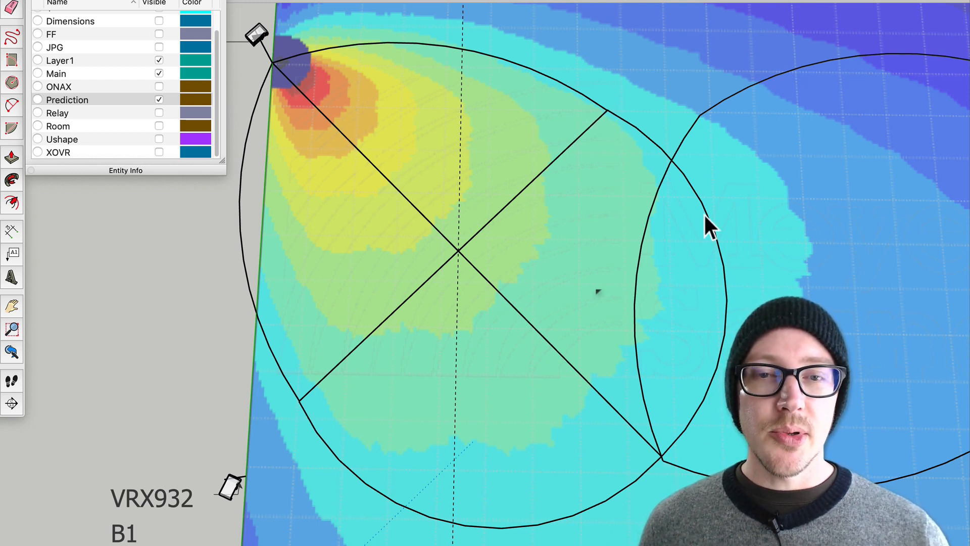
Make the Relay layer visible to show the coverage shapes of the B1 and B2 speakers
{"action": "key", "text": "Page_Down"}
{"action": "mouse_move", "coordinate": [412, 477]}
{"action": "middle_mouse_down", "text": "shift"}
{"action": "mouse_move", "coordinate": [408, 316]}
{"action": "mouse_move", "coordinate": [397, 266]}
{"action": "middle_mouse_up", "text": "shift"}
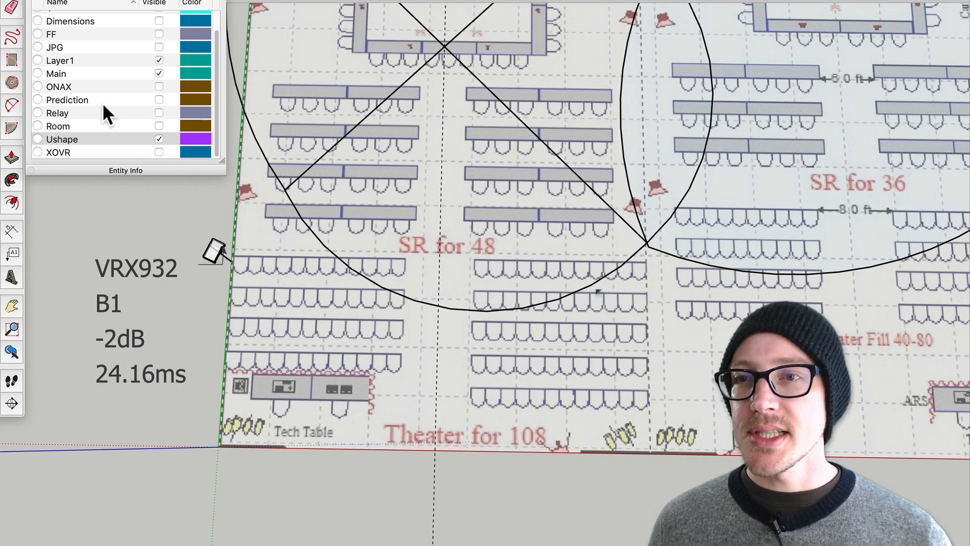
{"action": "left_click", "coordinate": [159, 112]}
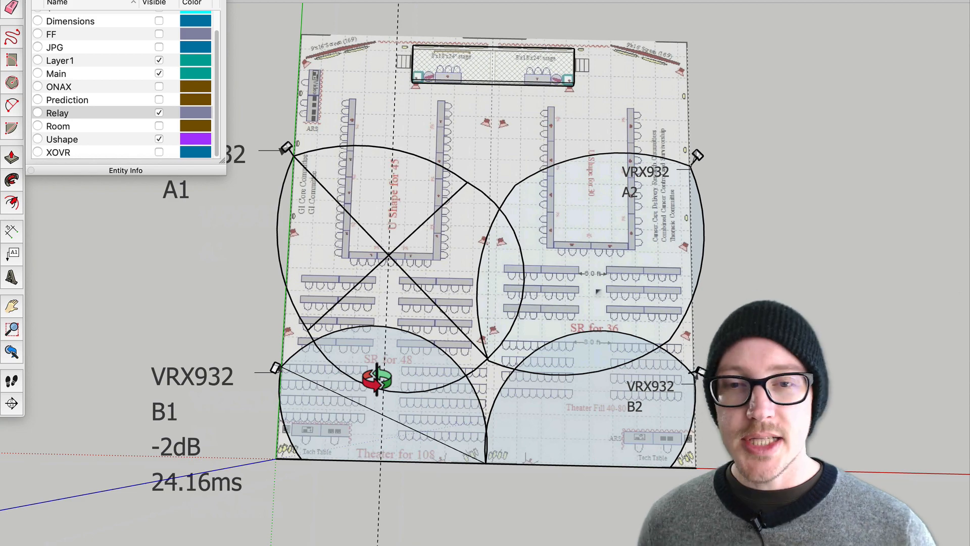
{"action": "scroll", "coordinate": [376, 379], "scroll_direction": "up", "scroll_amount": 2}
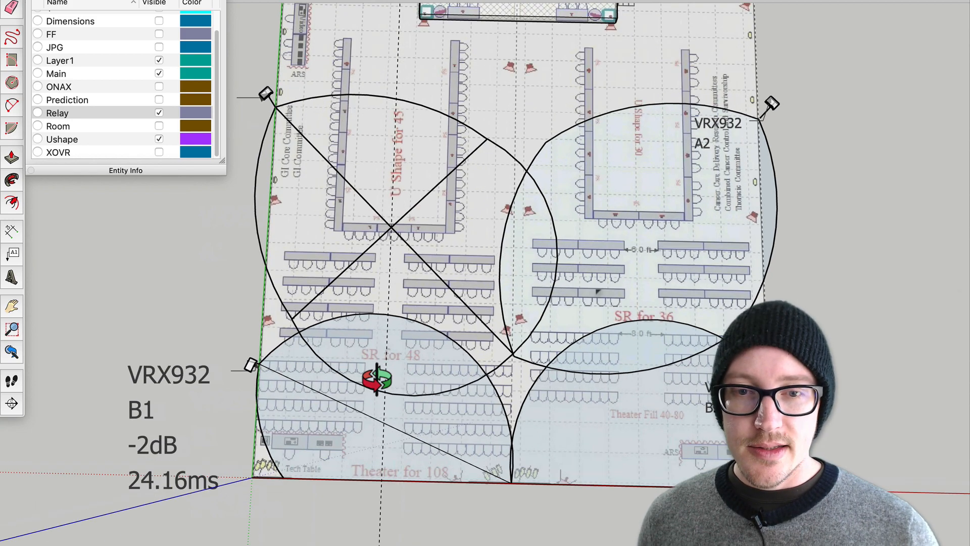
{"action": "scroll", "coordinate": [377, 379], "scroll_direction": "up", "scroll_amount": 1}
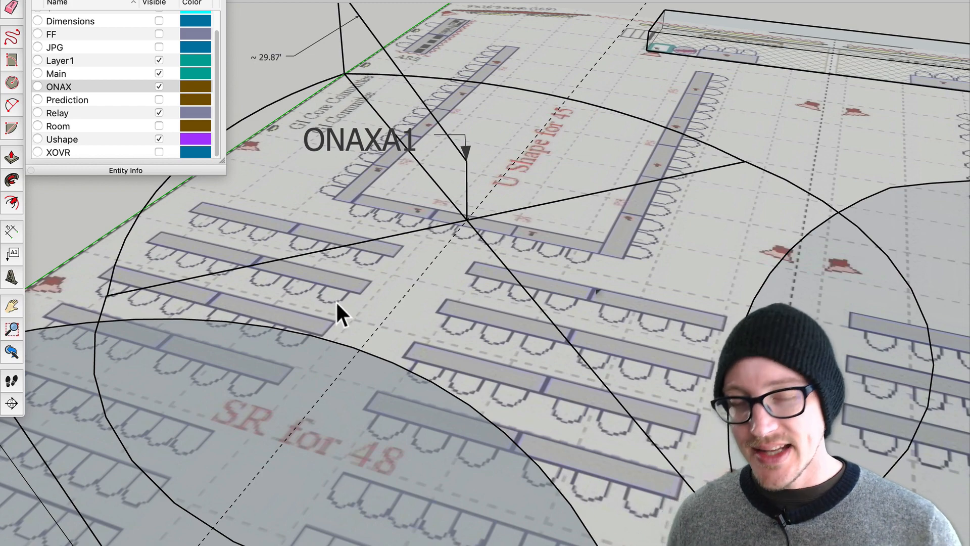
Examine the ONAXA1 and ONAXB1 on-axis points and the lines connecting them to the A1 and B1 speakers
{"action": "scroll", "coordinate": [348, 363], "scroll_direction": "down", "scroll_amount": 5}
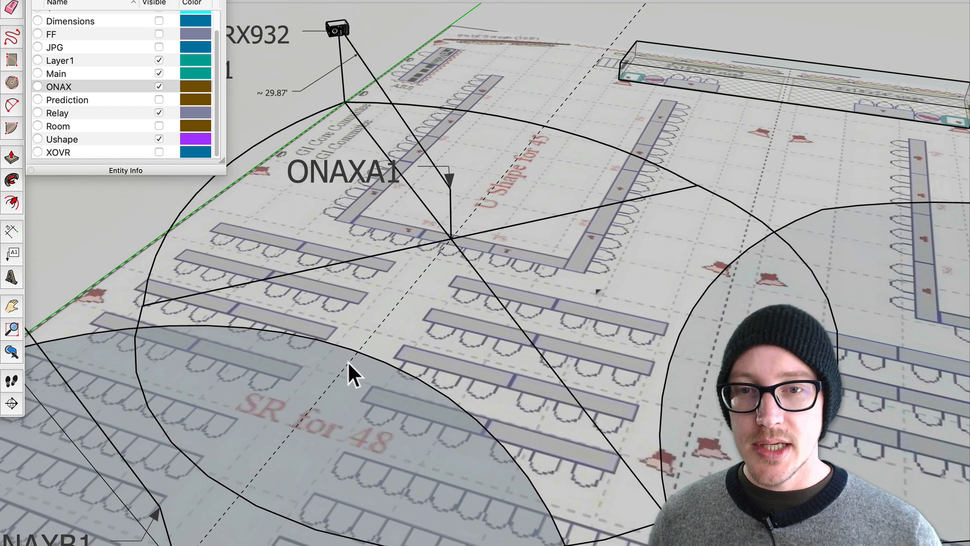
{"action": "key", "text": "o"}
{"action": "left_click_drag", "start_coordinate": [275, 438], "coordinate": [576, 384], "text": "shift"}
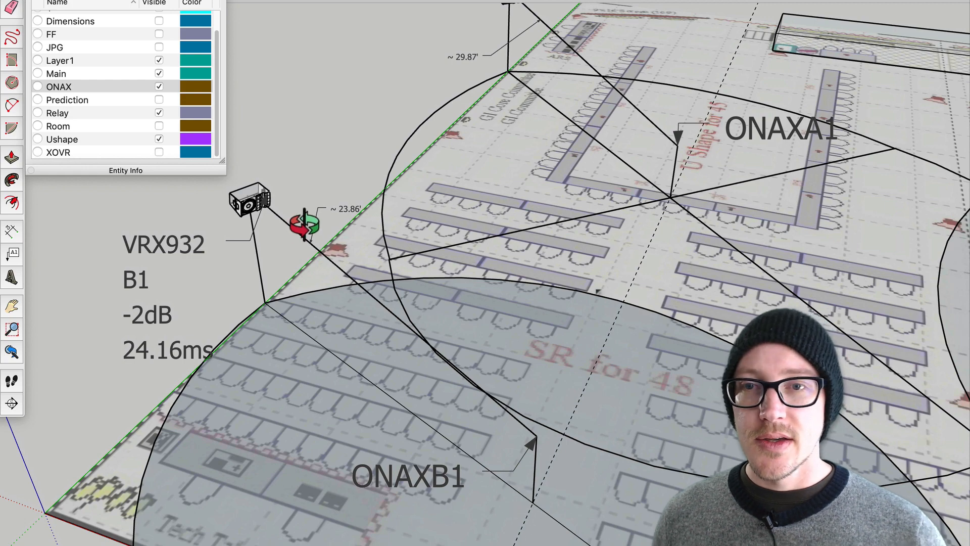
{"action": "key", "text": "space"}
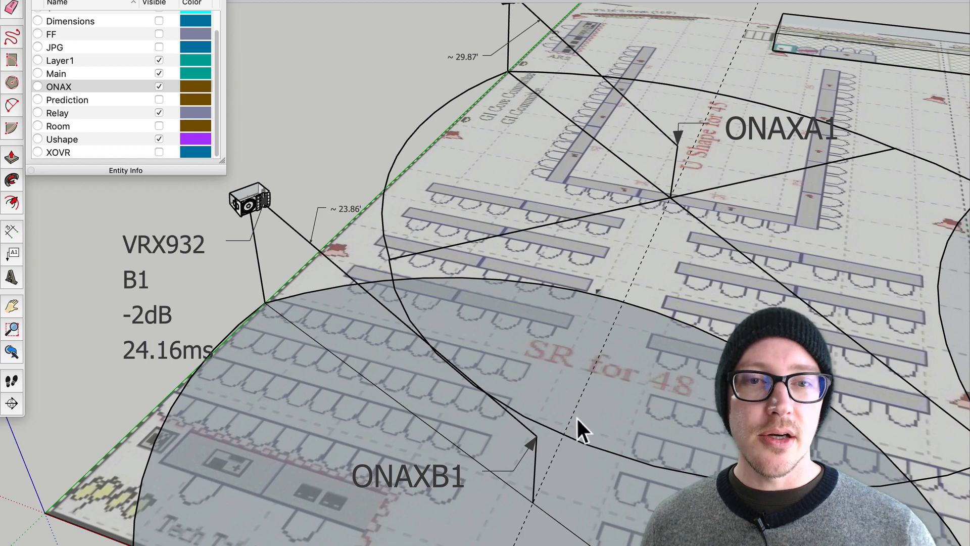
{"action": "key", "text": "o"}
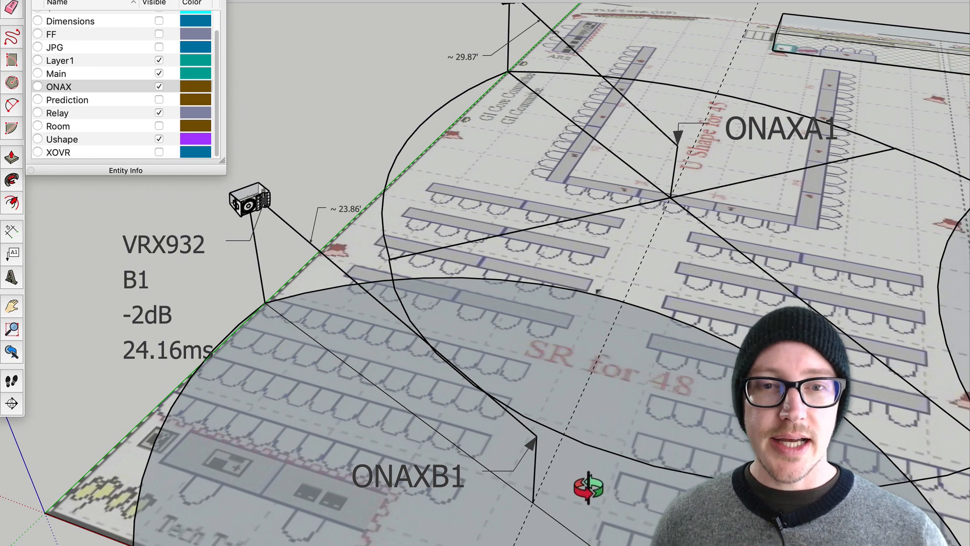
Check the on-axis distance labels on the lines from the B1 and A1 speakers to their on-axis points
{"action": "left_click_drag", "start_coordinate": [599, 507], "coordinate": [520, 513], "text": "shift"}
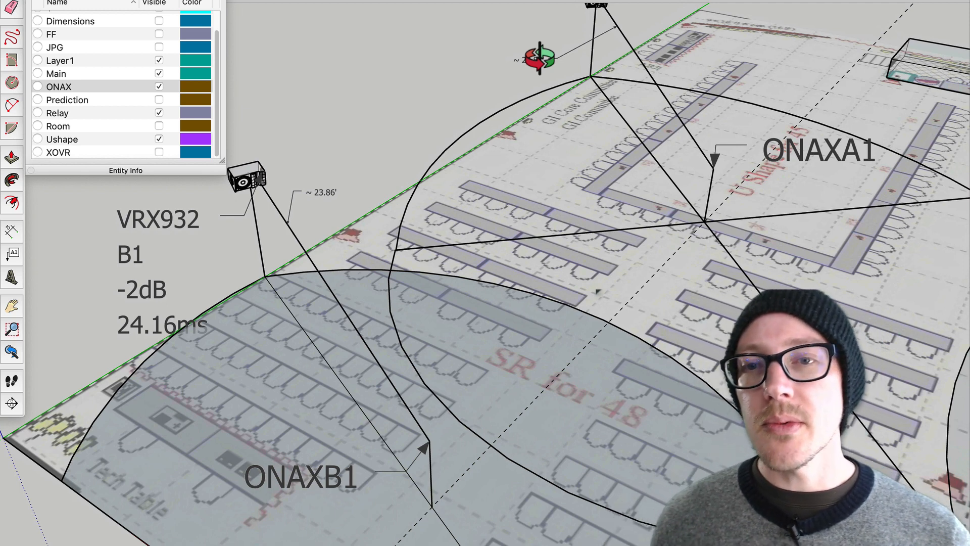
{"action": "key", "text": "space"}
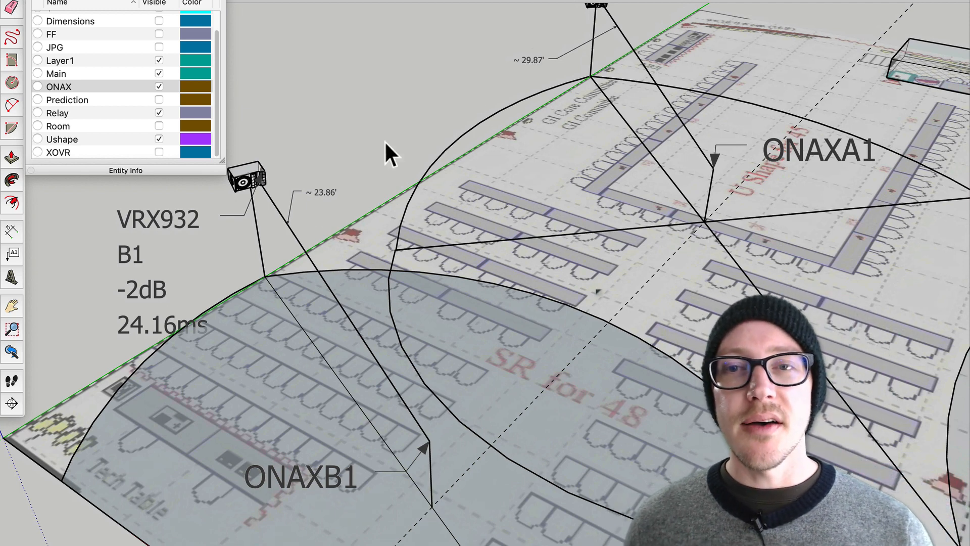
{"action": "left_click", "coordinate": [328, 192]}
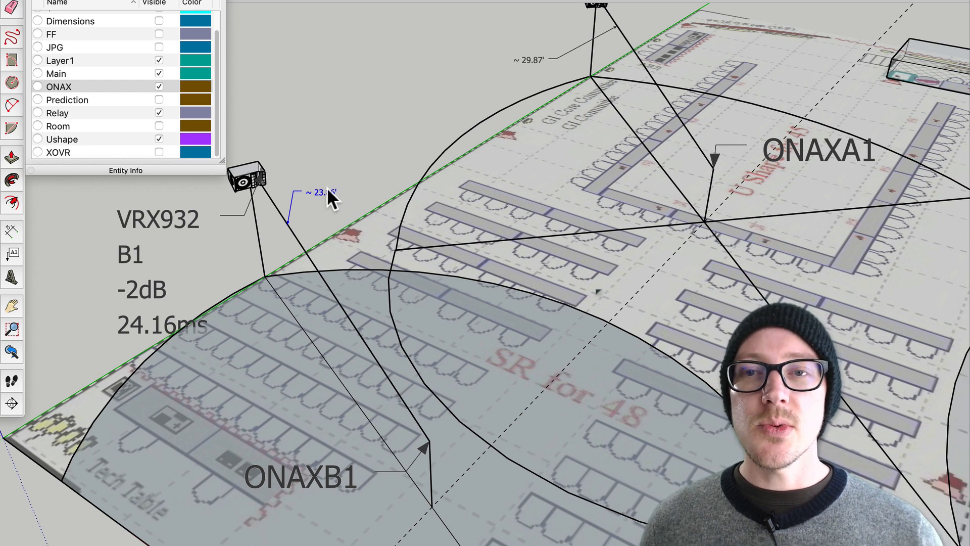
{"action": "left_click", "coordinate": [536, 55]}
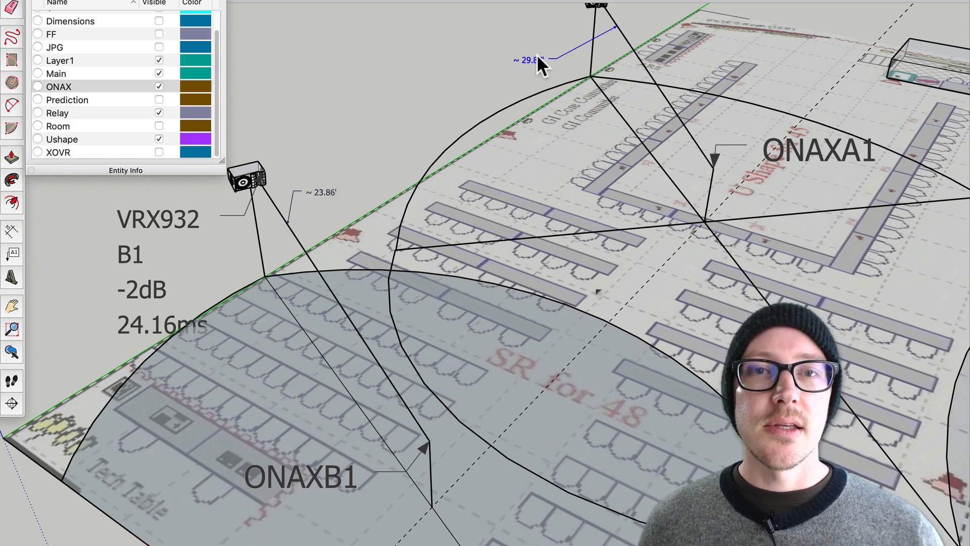
Switch to the notes window, review the level offset formula 20*Log(D2/D1), and copy the expression 20*Log(23.86/29.87)
{"action": "key", "text": "super+Tab"}
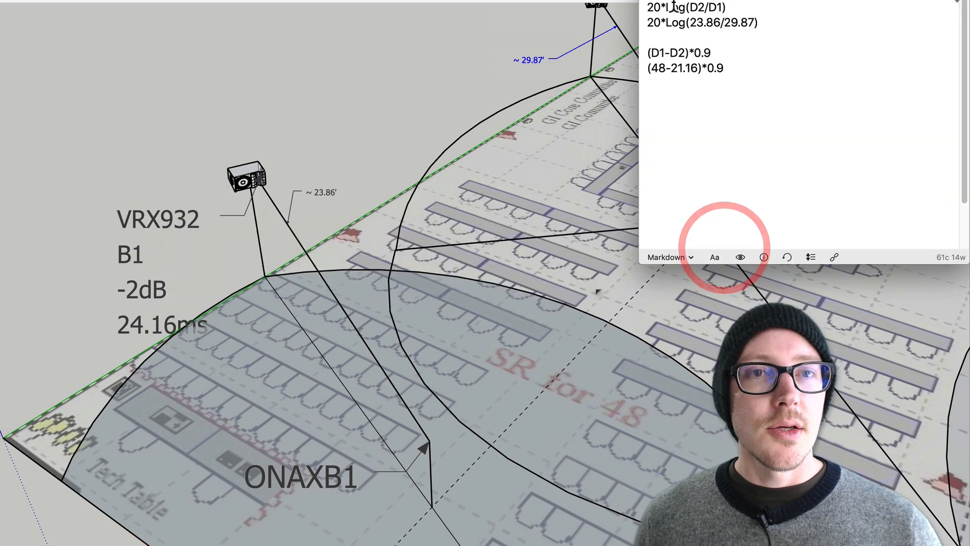
{"action": "triple_click", "coordinate": [675, 5]}
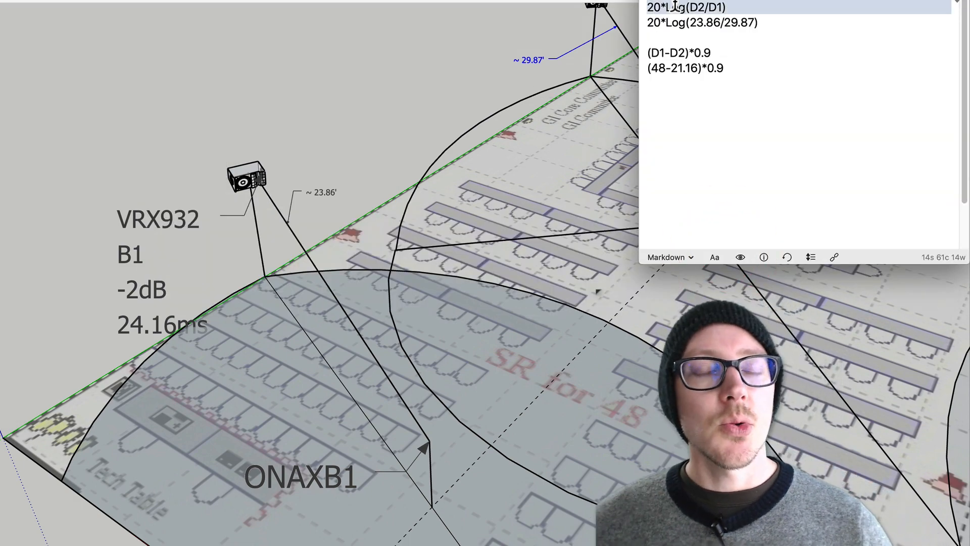
{"action": "left_click", "coordinate": [684, 22]}
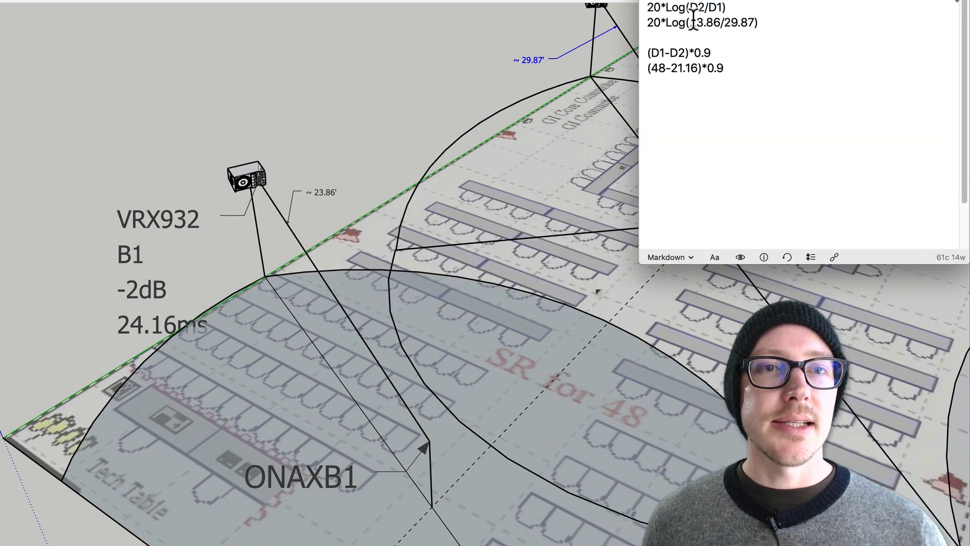
{"action": "triple_click", "coordinate": [678, 22]}
{"action": "key", "text": "super+c"}
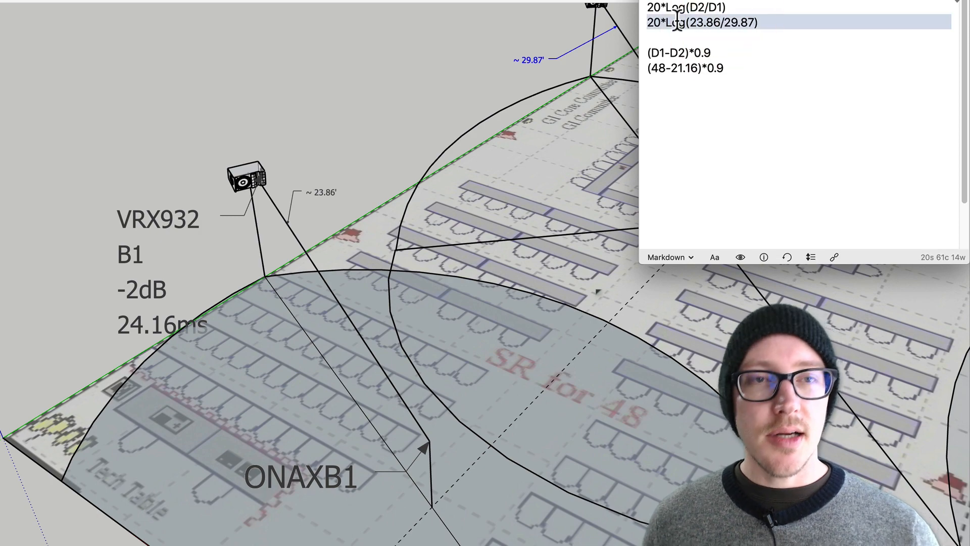
Switch to Chrome and calculate the level offset 20*Log(23.86/29.87) with Google's calculator
{"action": "key", "text": "super+Tab"}
{"action": "left_click", "coordinate": [396, 234]}
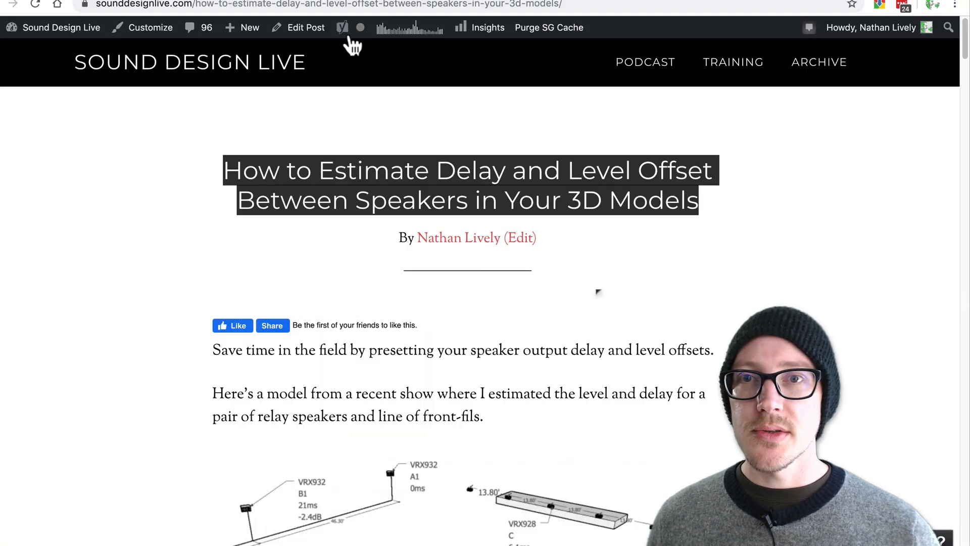
{"action": "left_click", "coordinate": [401, 2]}
{"action": "triple_click", "coordinate": [324, 45]}
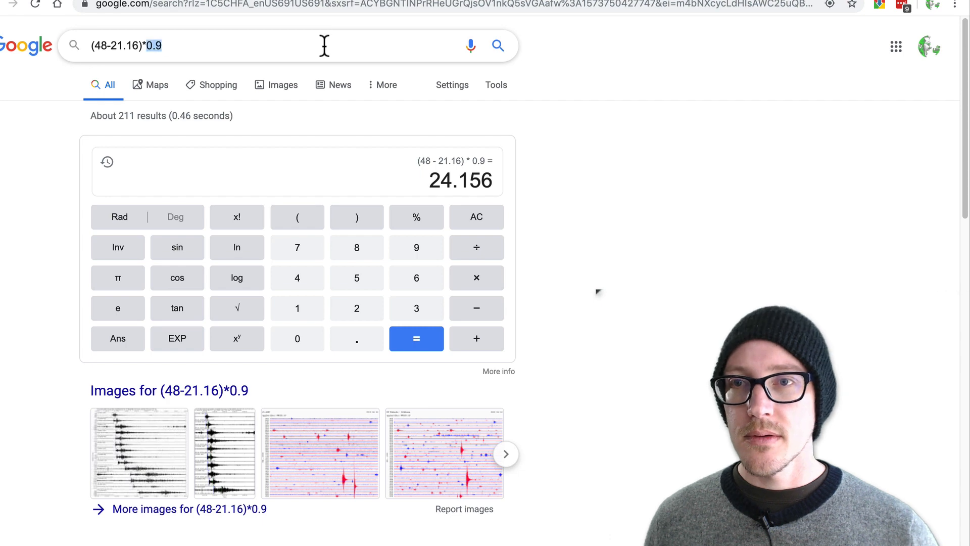
{"action": "key", "text": "super+v"}
{"action": "key", "text": "Return"}
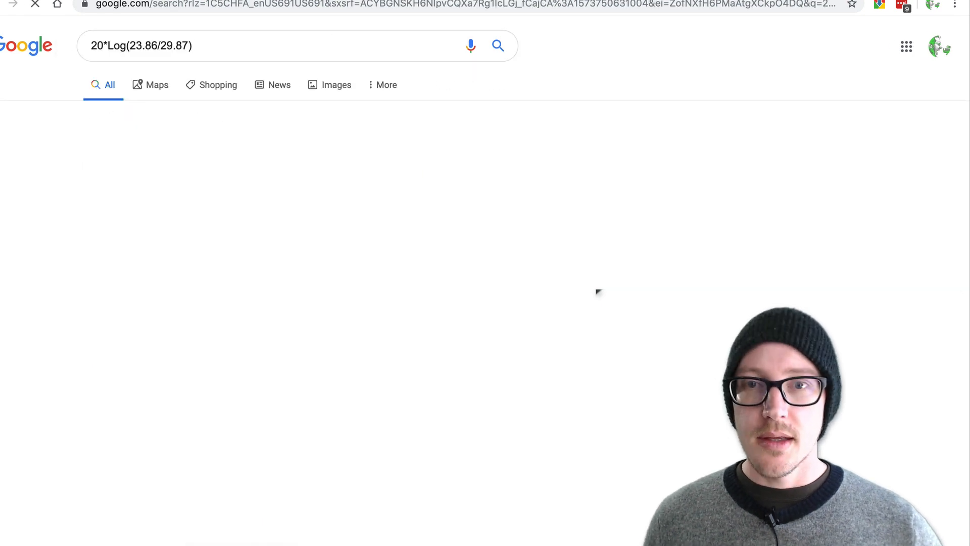
{"action": "left_click", "coordinate": [353, 179]}
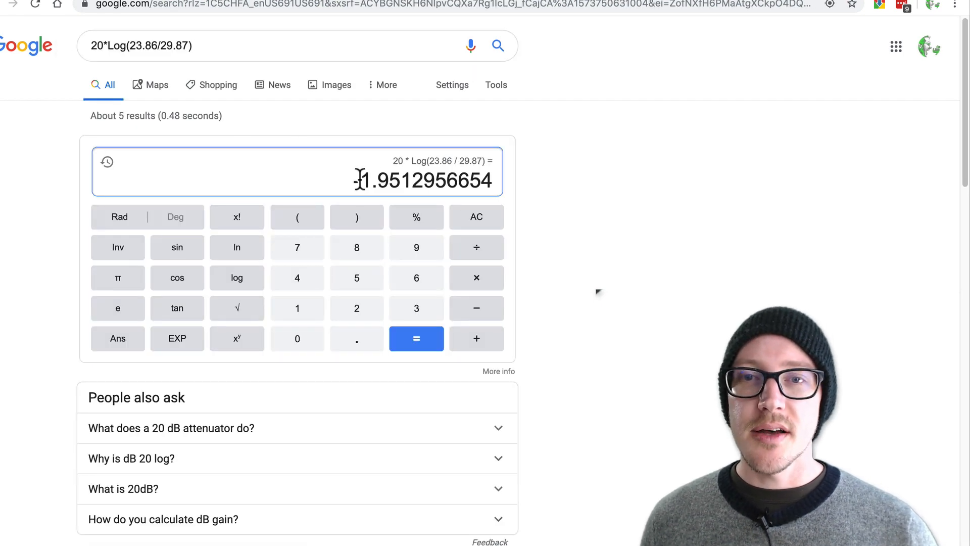
Return to SketchUp and open the B1 speaker's label text to check its level offset line
{"action": "key", "text": "super+Tab"}
{"action": "left_click", "coordinate": [380, 226]}
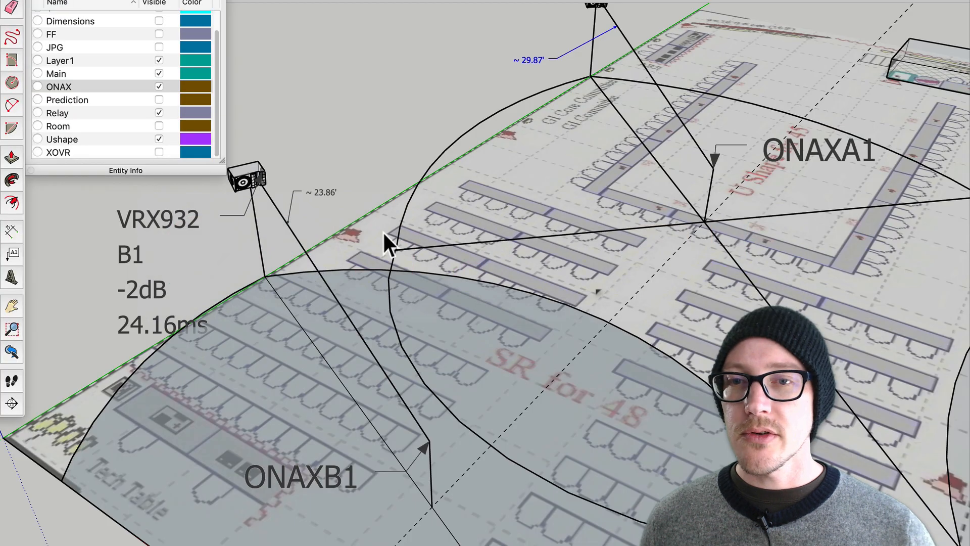
{"action": "double_click", "coordinate": [147, 296]}
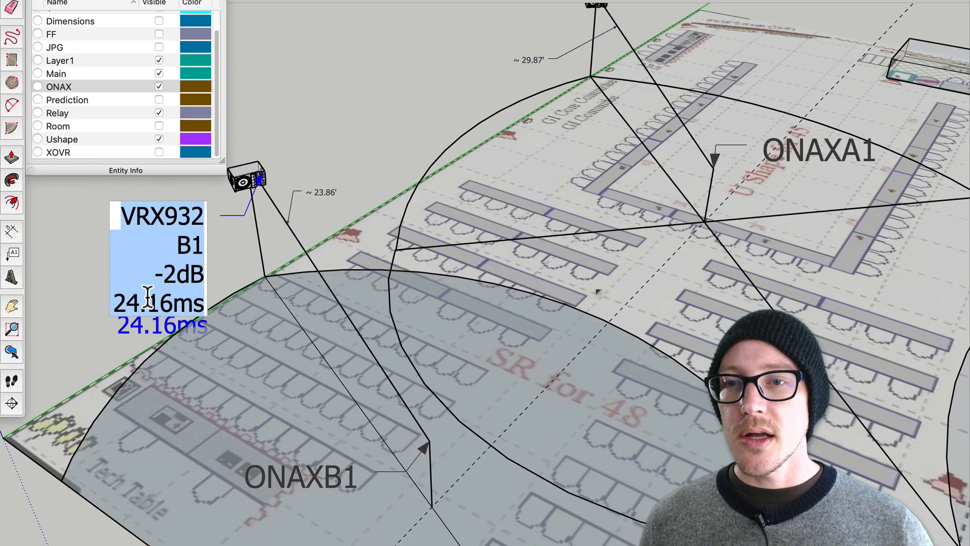
{"action": "left_click", "coordinate": [160, 272]}
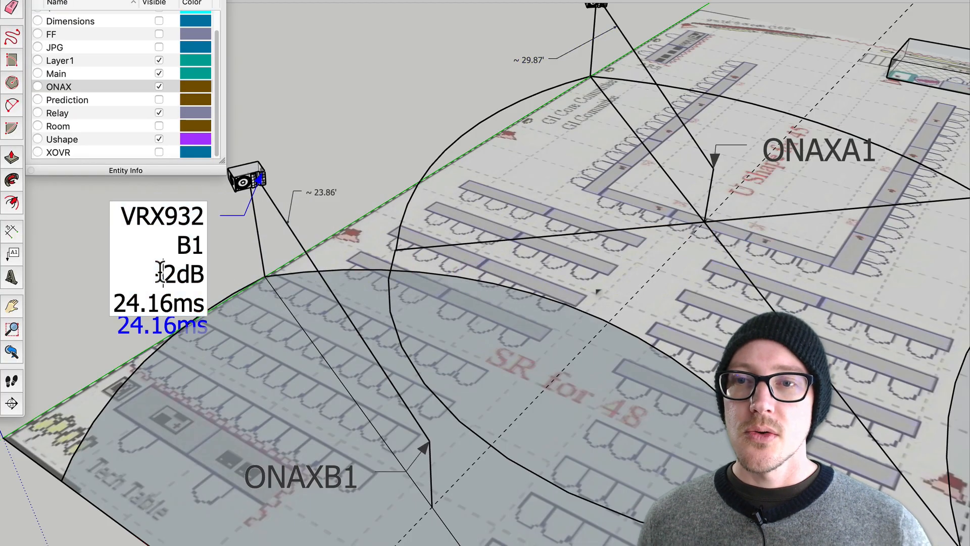
{"action": "left_click", "coordinate": [74, 257]}
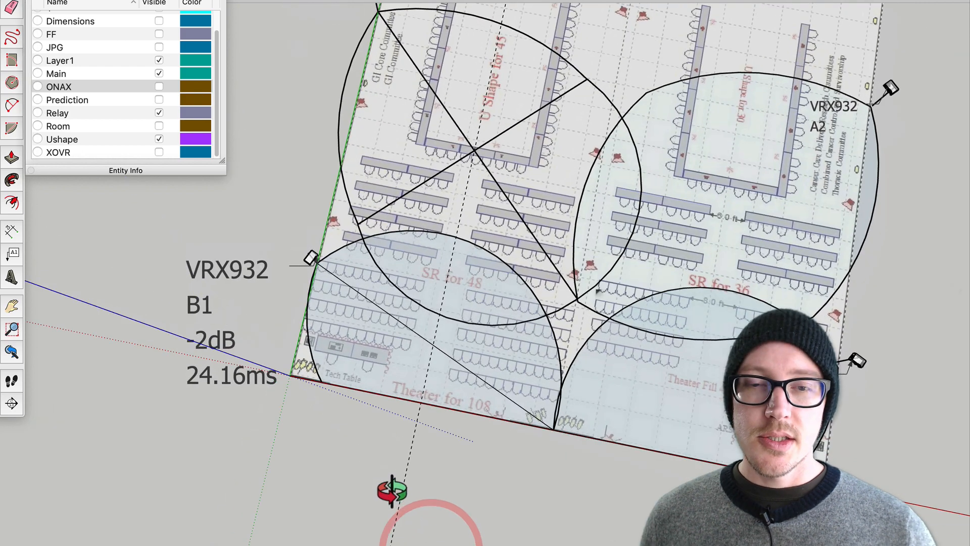
Show the XOVR layer for the crossover between A1 and B1, and collapse the layer list
{"action": "middle_click_drag", "start_coordinate": [390, 489], "coordinate": [355, 476]}
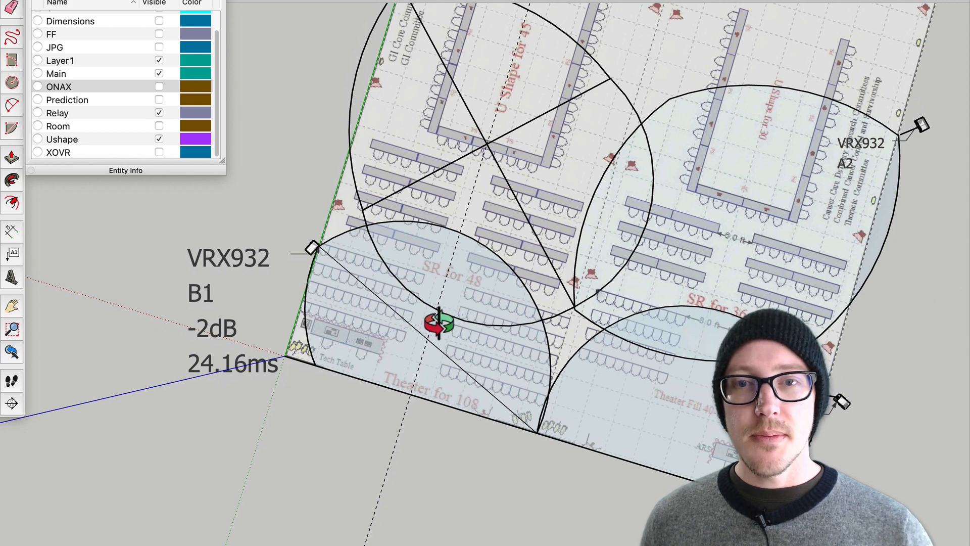
{"action": "scroll", "coordinate": [448, 253], "scroll_direction": "up", "scroll_amount": 3}
{"action": "scroll", "coordinate": [448, 253], "scroll_direction": "up", "scroll_amount": 2}
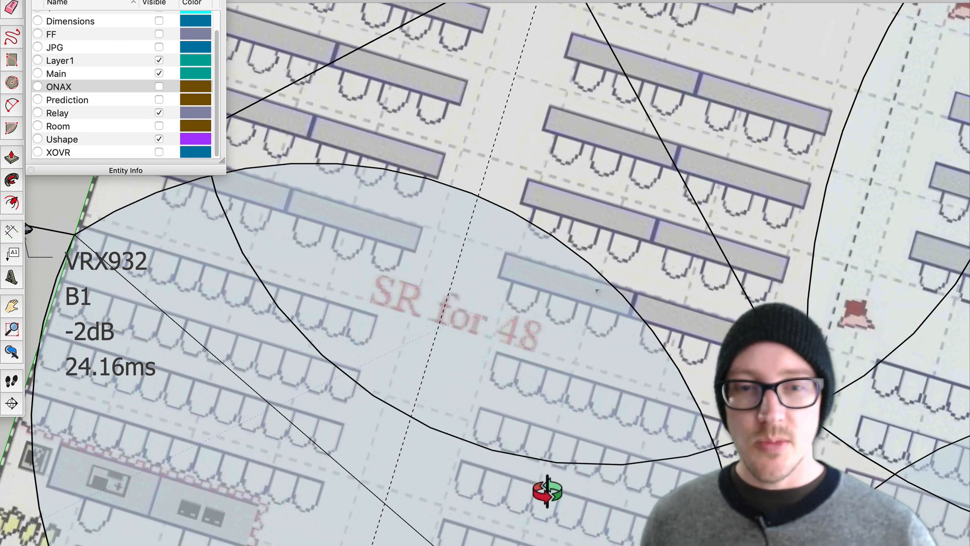
{"action": "left_click_drag", "start_coordinate": [546, 493], "coordinate": [474, 228]}
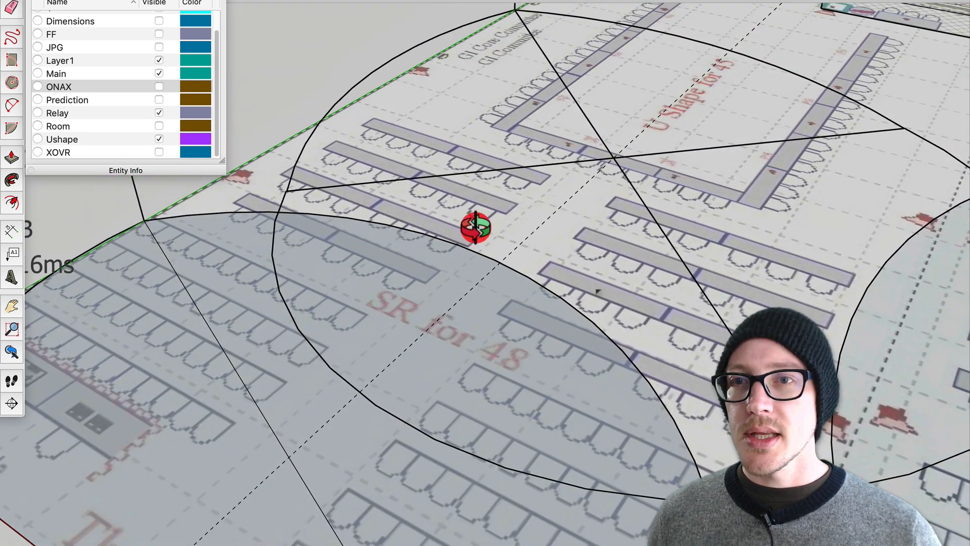
{"action": "left_click", "coordinate": [159, 151]}
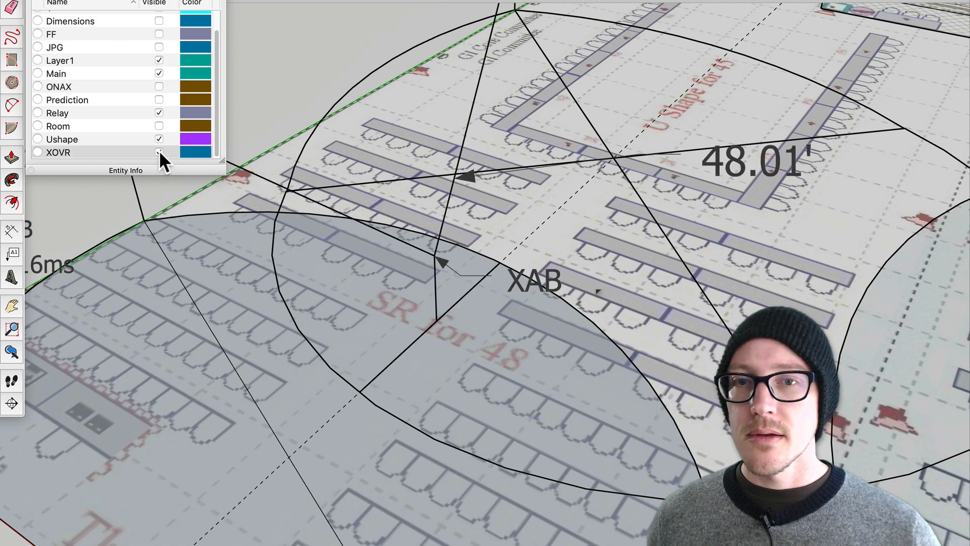
{"action": "left_click", "coordinate": [140, 2]}
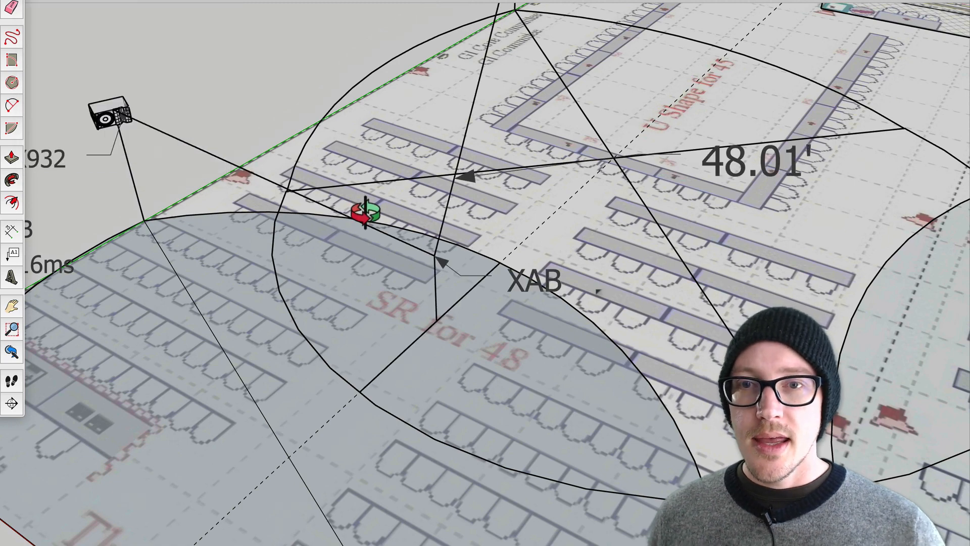
Re-create the distance label on the line from the A1 speaker to the XAB crossover point, closer to that line
{"action": "mouse_move", "coordinate": [537, 494]}
{"action": "left_mouse_down"}
{"action": "mouse_move", "coordinate": [461, 365]}
{"action": "mouse_move", "coordinate": [472, 381]}
{"action": "left_mouse_up"}
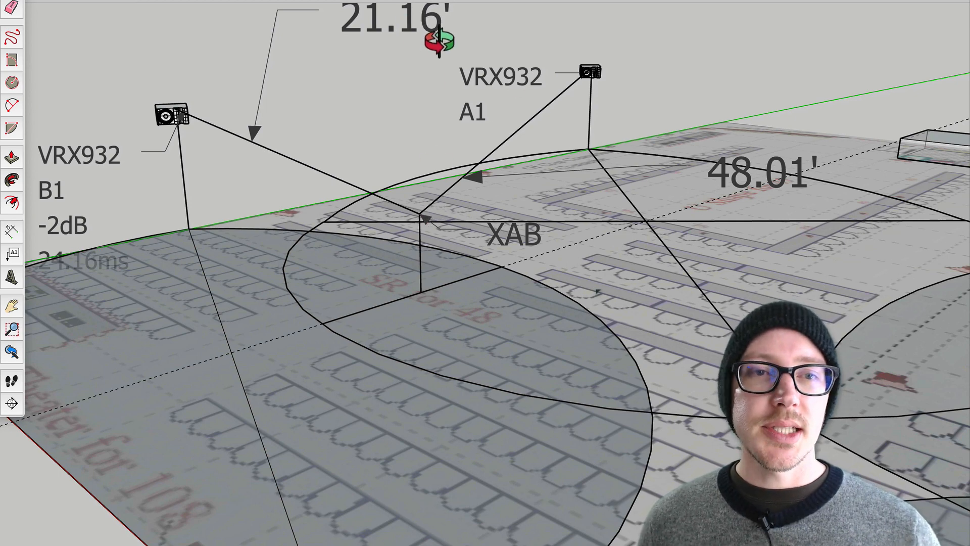
{"action": "left_click", "coordinate": [736, 175]}
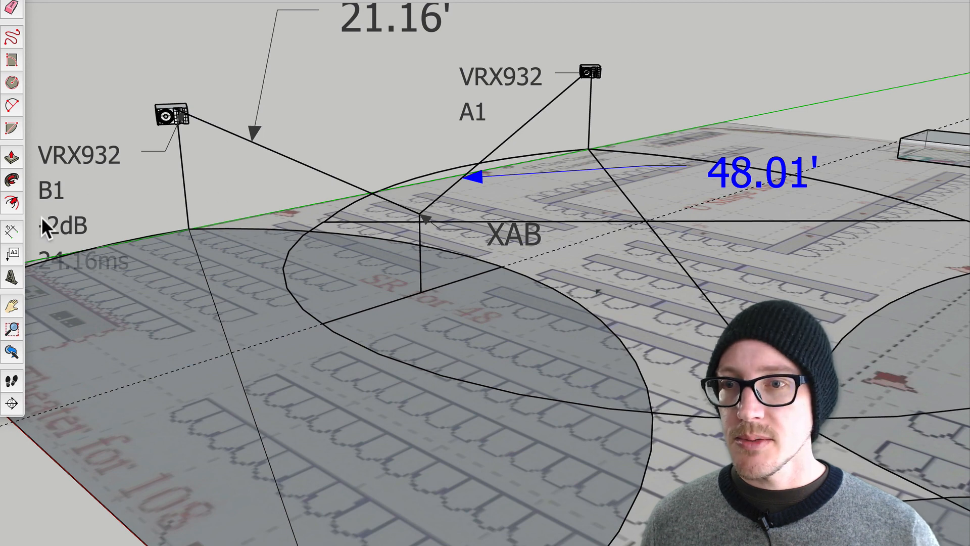
{"action": "left_click", "coordinate": [12, 253]}
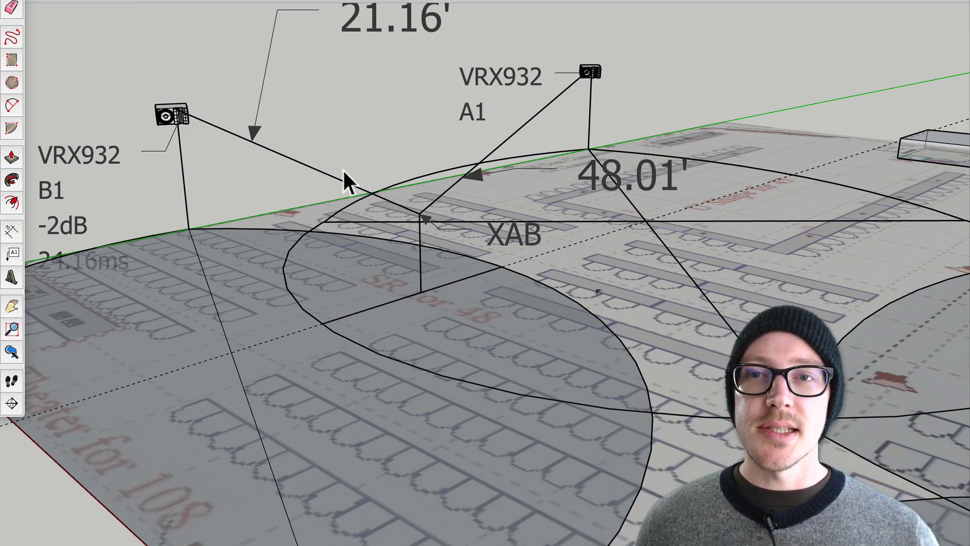
Switch to the notes window, review the delay formula (D1-D2)*0.9, and copy the expression (48-21.16)*0.9
{"action": "key", "text": "super+Tab"}
{"action": "left_click", "coordinate": [372, 256]}
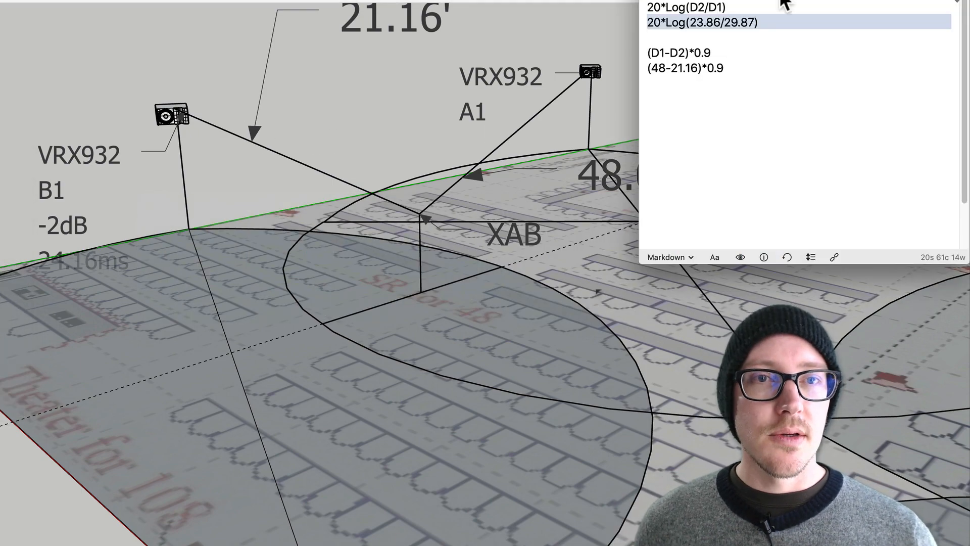
{"action": "triple_click", "coordinate": [677, 53]}
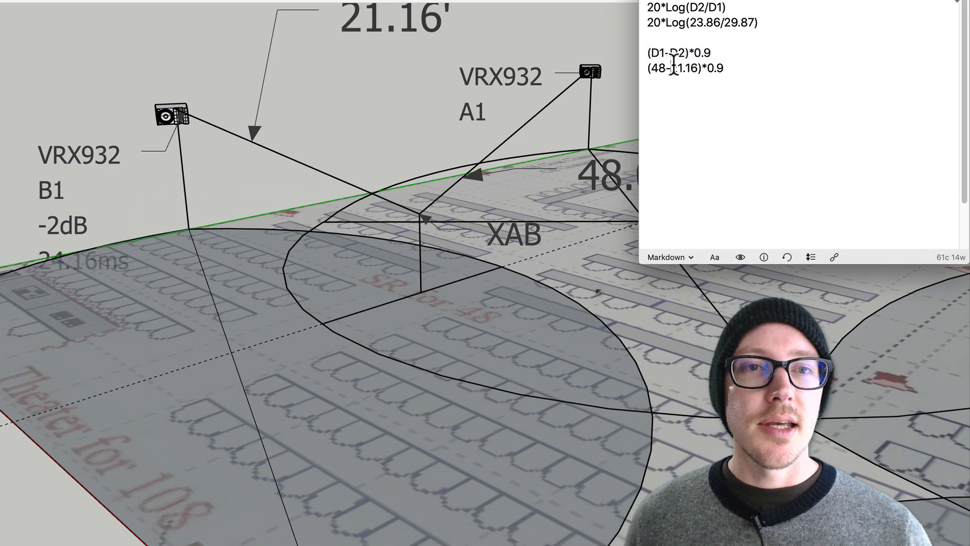
{"action": "triple_click", "coordinate": [674, 68]}
{"action": "key", "text": "super+c"}
Switch to Chrome and calculate the delay (48-21.16)*0.9 with Google's calculator
{"action": "key", "text": "super+Tab"}
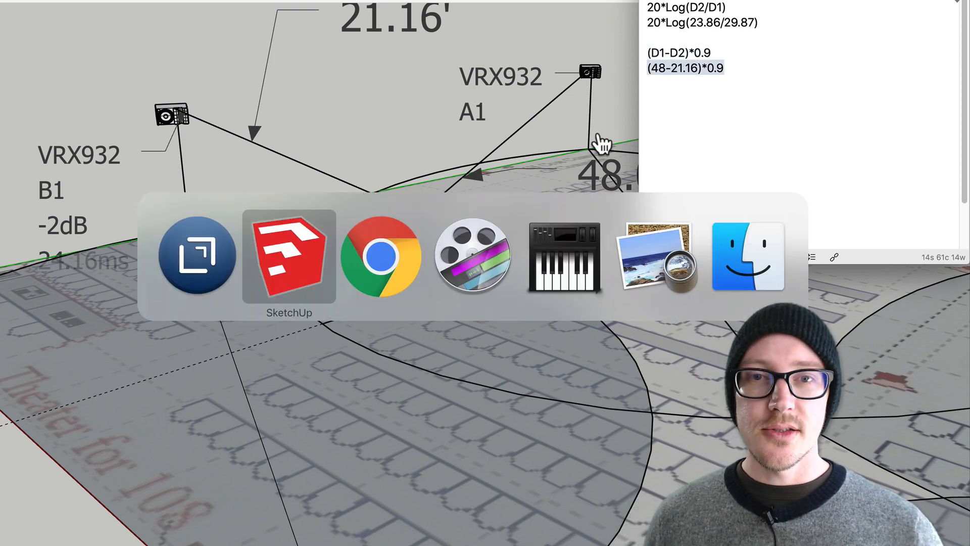
{"action": "left_click", "coordinate": [386, 245]}
{"action": "triple_click", "coordinate": [195, 44]}
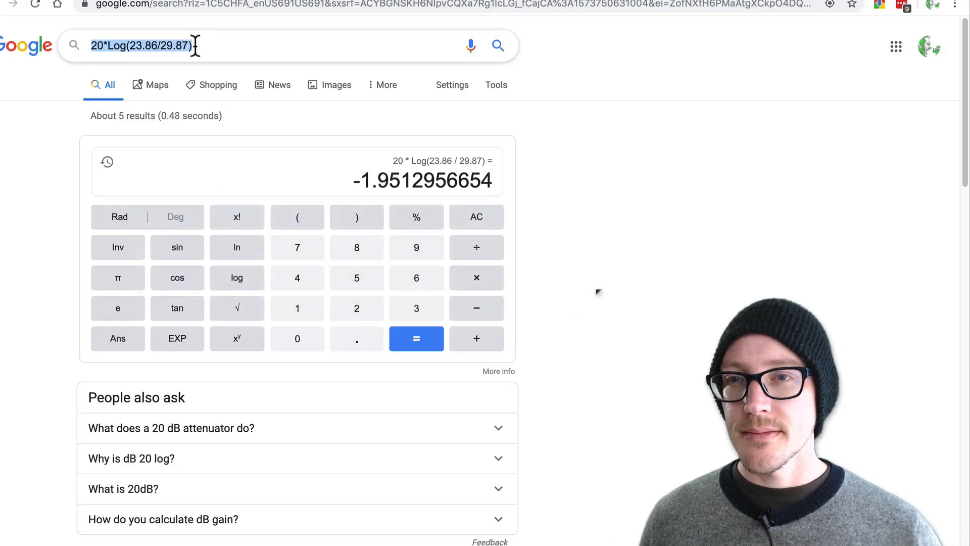
{"action": "key", "text": "super+v"}
{"action": "key", "text": "Return"}
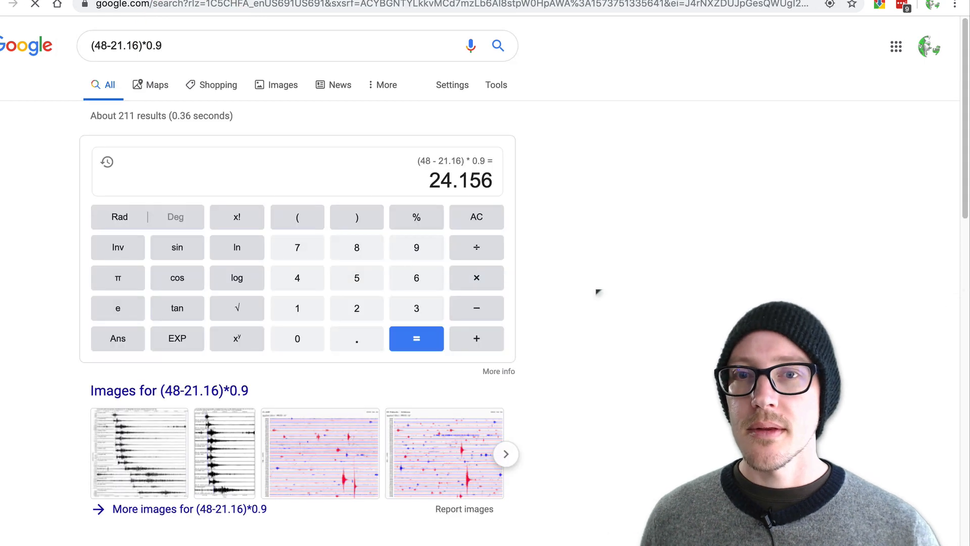
{"action": "left_click_drag", "start_coordinate": [431, 180], "coordinate": [480, 180]}
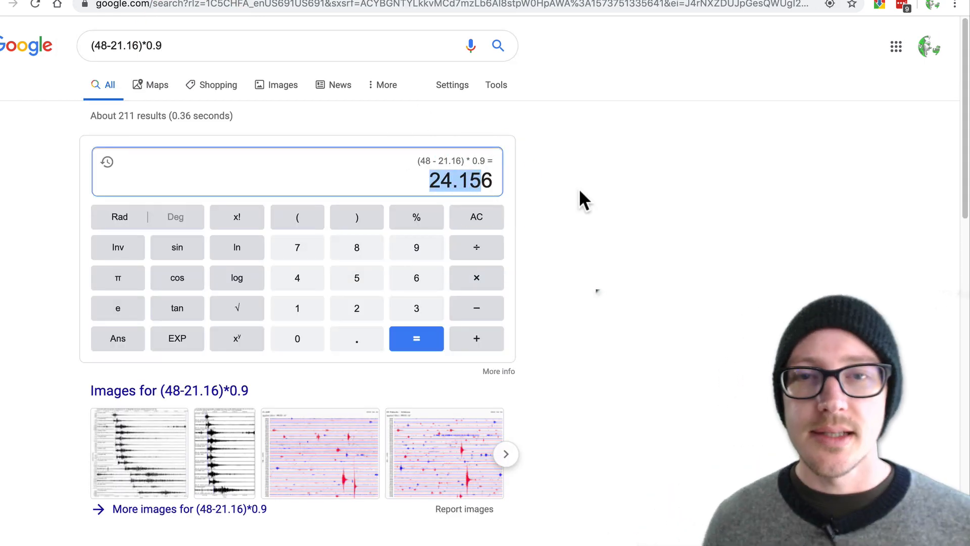
Return to SketchUp and check the delay line in the B1 speaker's label against the calculation
{"action": "key", "text": "super+Tab"}
{"action": "left_click", "coordinate": [381, 233]}
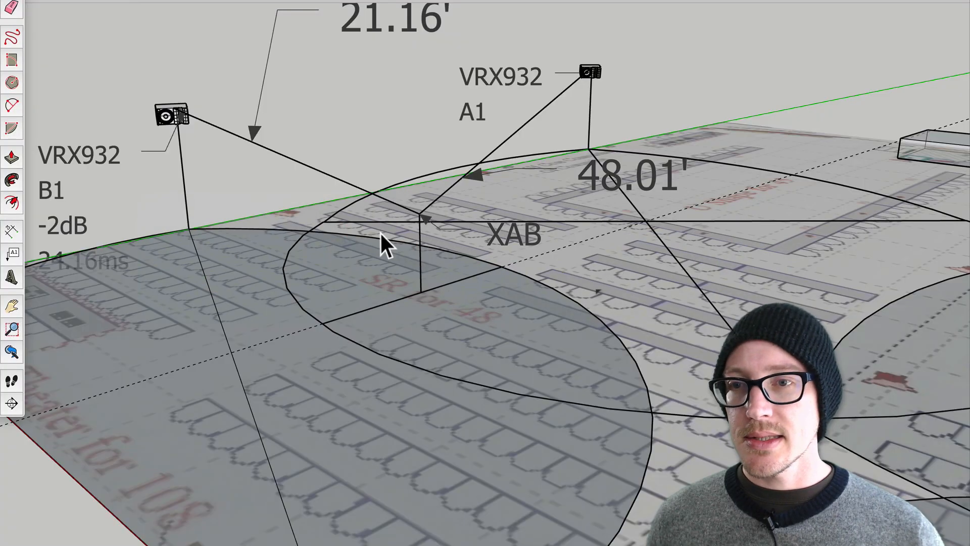
{"action": "left_click", "coordinate": [74, 219]}
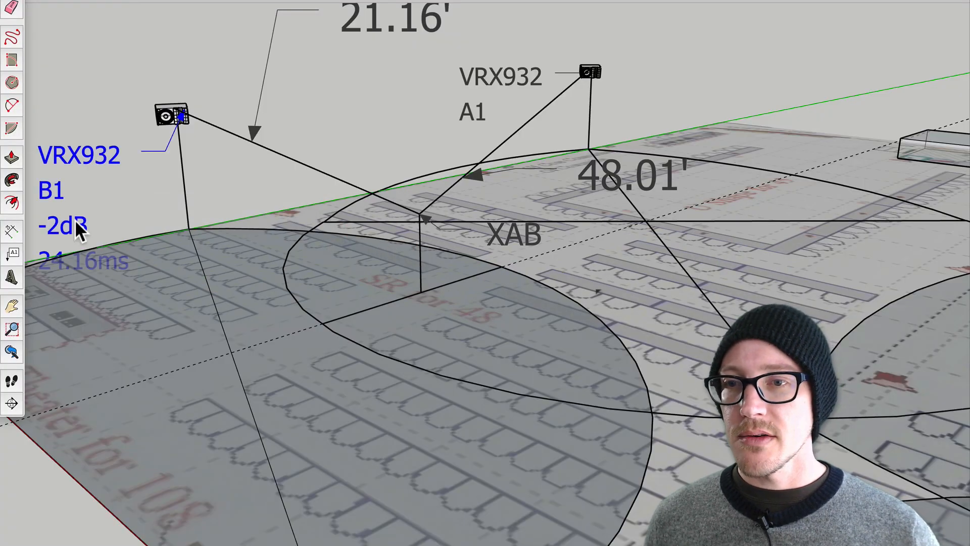
{"action": "double_click", "coordinate": [75, 220]}
{"action": "left_click", "coordinate": [94, 52]}
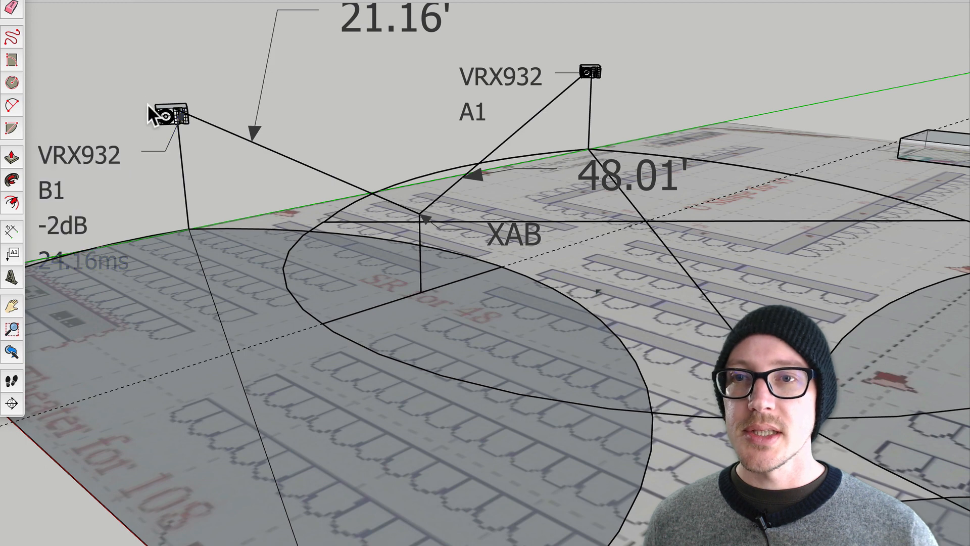
Select the B1 speaker and the A1 speaker in turn to identify the two sources being compared
{"action": "left_click", "coordinate": [163, 110]}
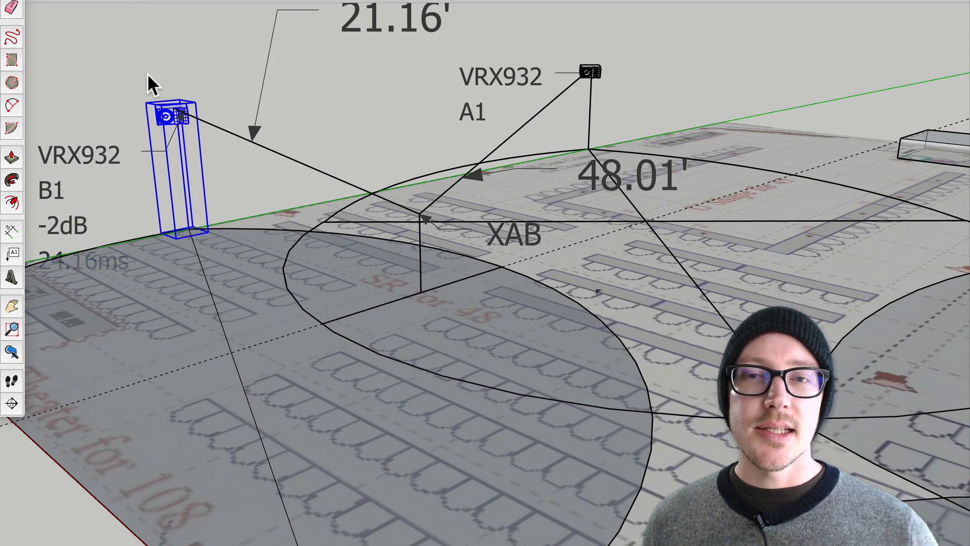
{"action": "left_click", "coordinate": [596, 74]}
{"action": "left_click", "coordinate": [635, 46]}
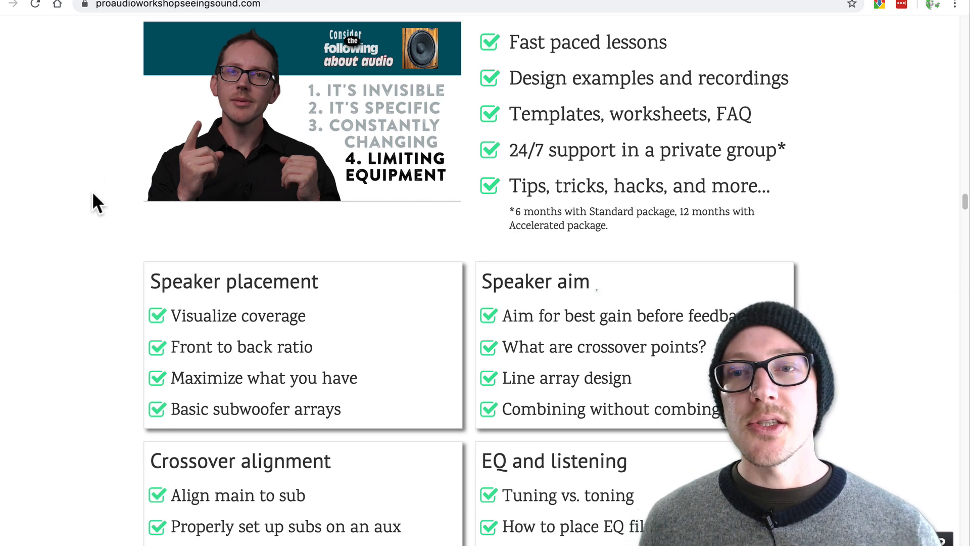
Review the workshop's course topics in Chrome and return to the article on estimating delay and level offset
{"action": "scroll", "coordinate": [93, 195], "scroll_direction": "down", "scroll_amount": 2}
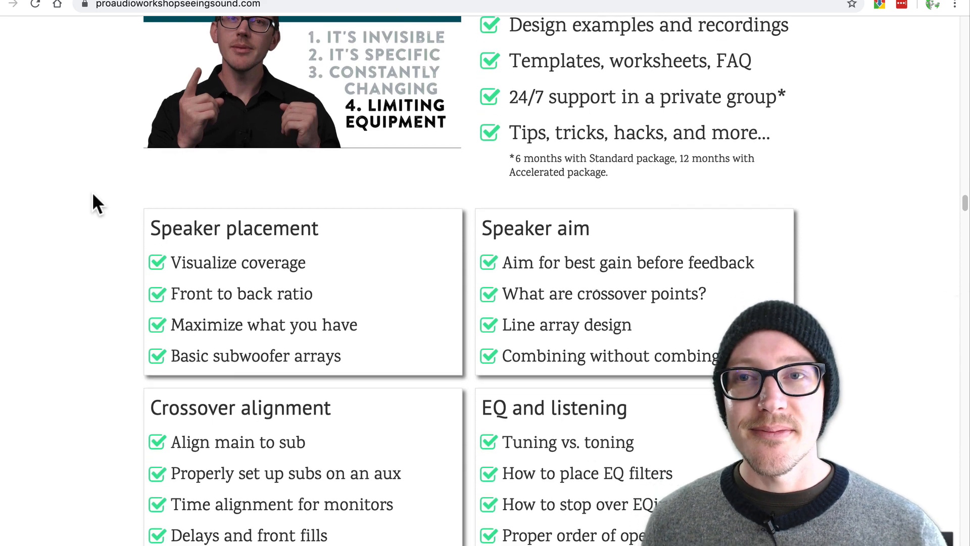
{"action": "left_click", "coordinate": [97, 1]}
{"action": "left_click", "coordinate": [276, 142]}
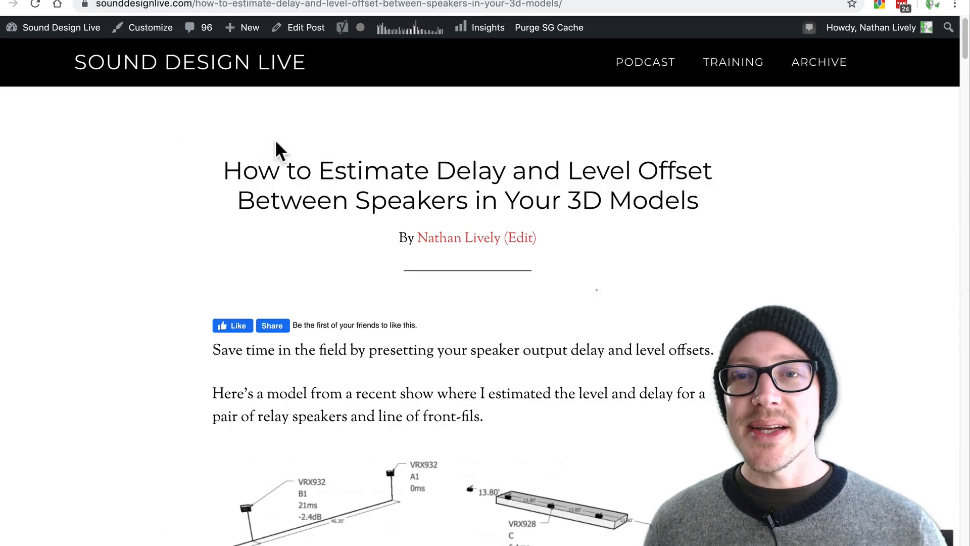